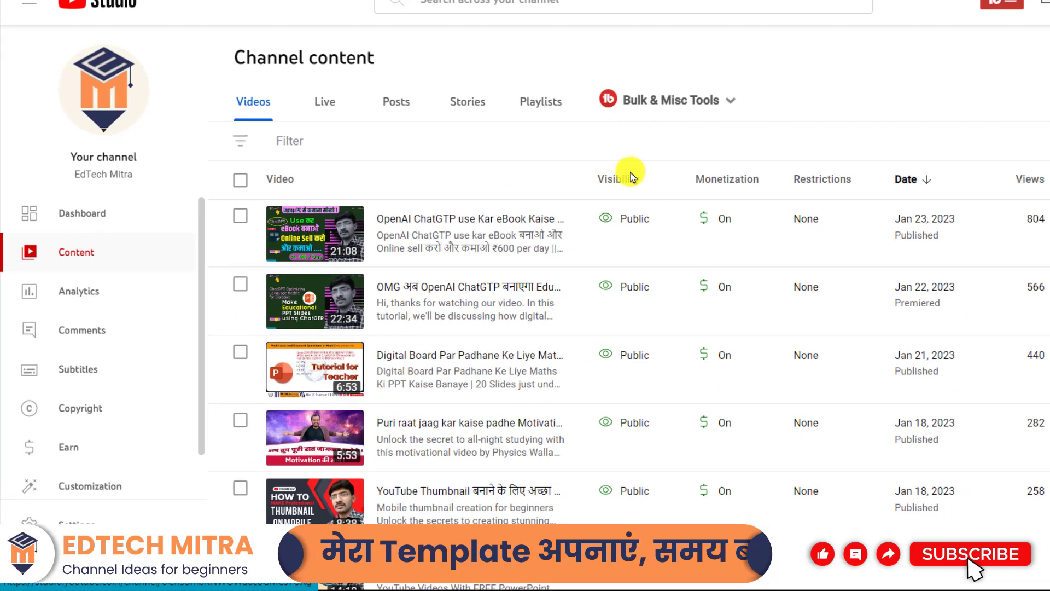
- Open the details page of the "OpenAI || ChatGTP for New YouTubers" video from the channel content list
mouse_move(606, 290)
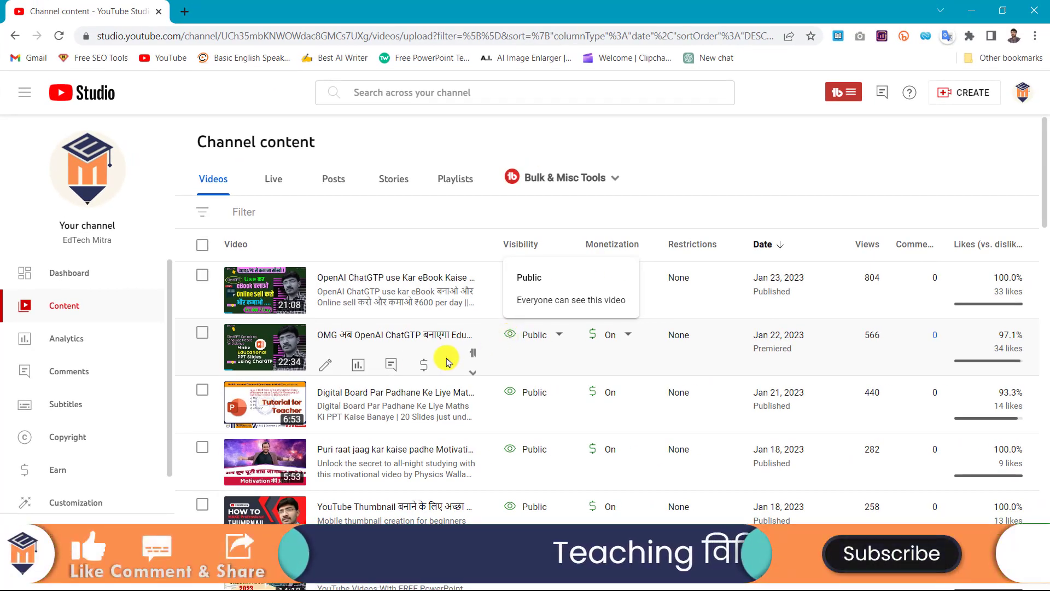
scroll(480, 316, down, 5)
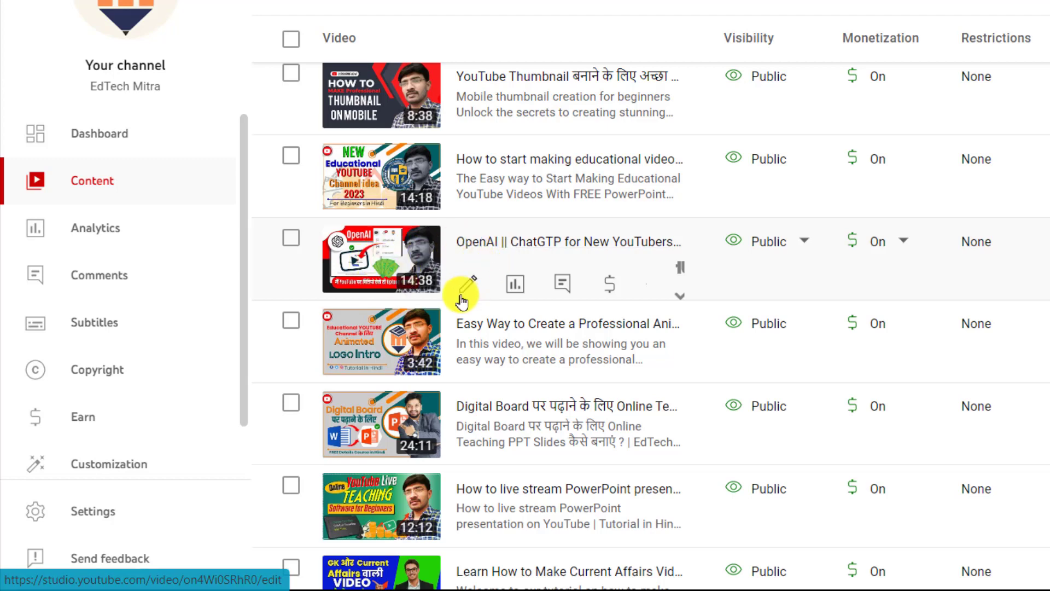
click(474, 280)
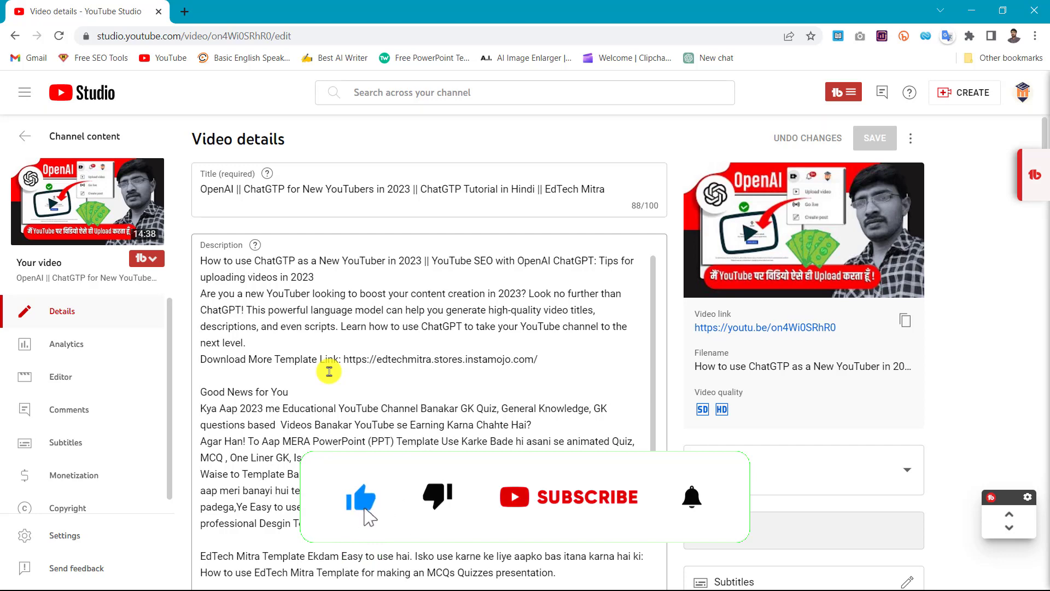
- Set the video language to Hindi in the video's language and captions certification settings
scroll(438, 378, down, 15)
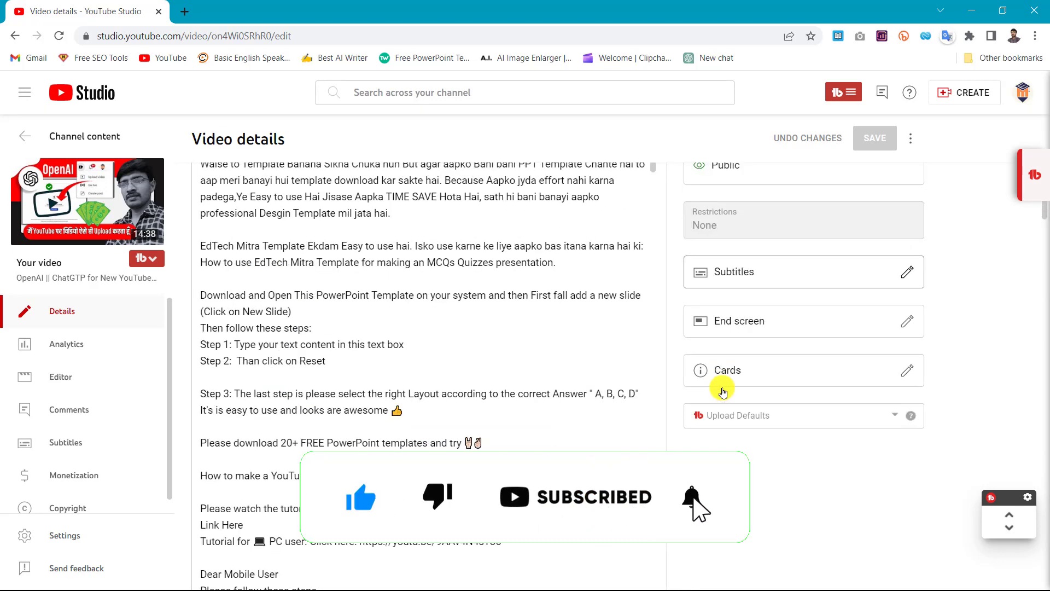
scroll(722, 391, down, 20)
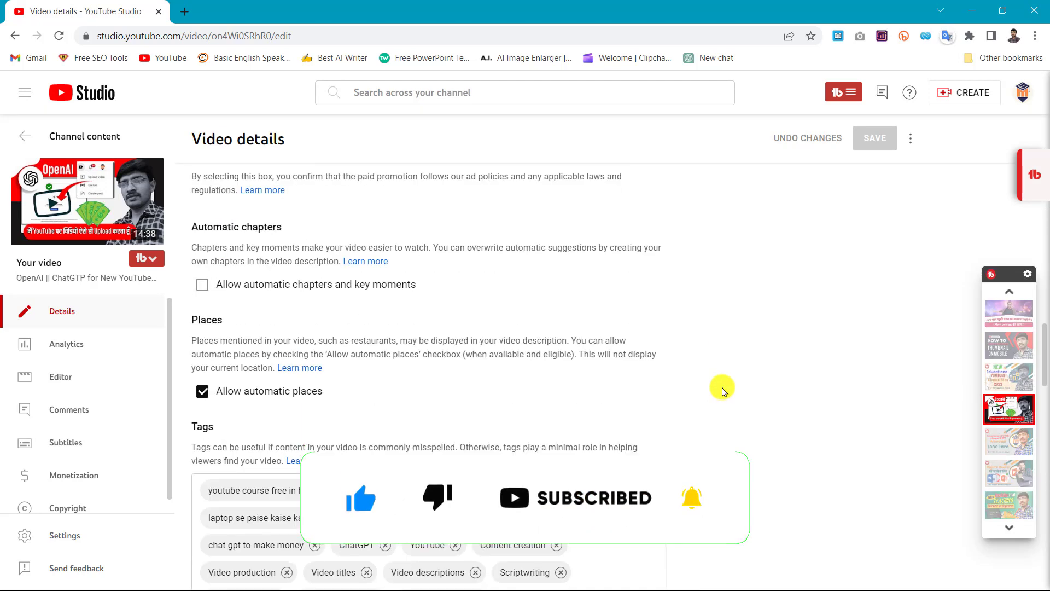
scroll(722, 391, down, 8)
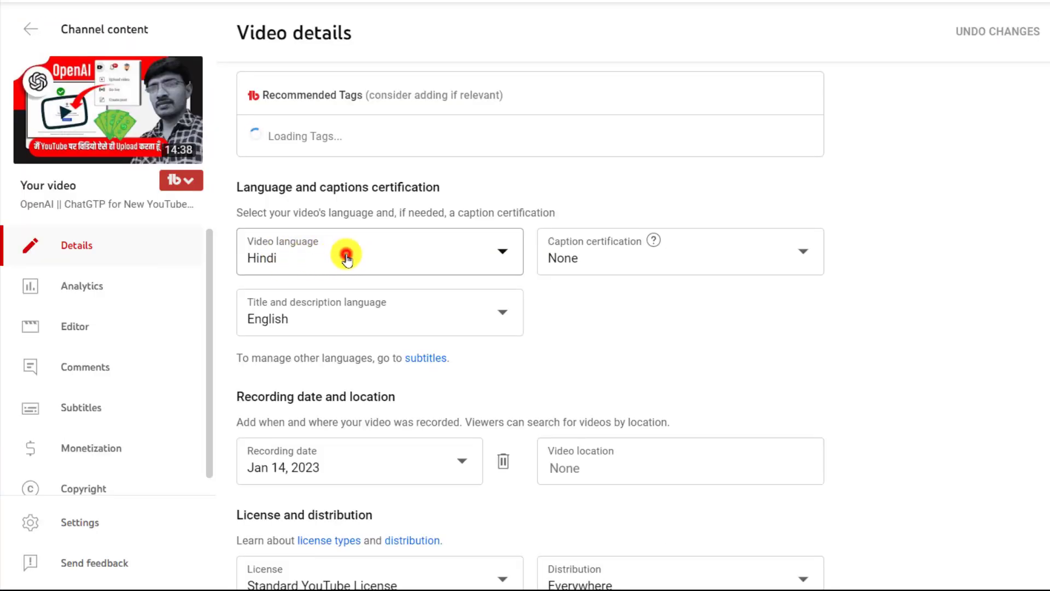
click(347, 257)
click(347, 257)
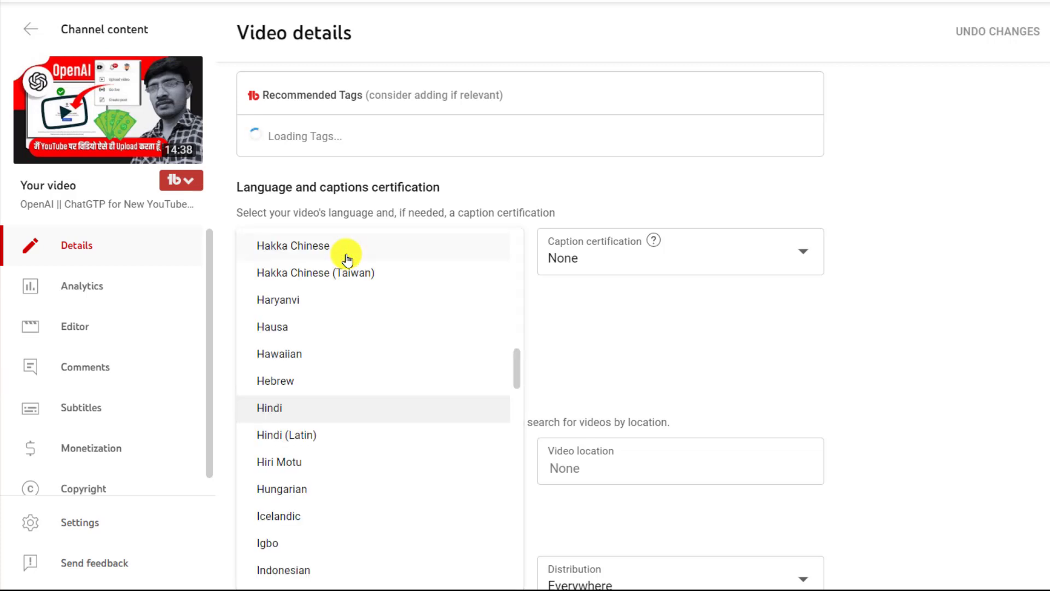
scroll(345, 271, down, 3)
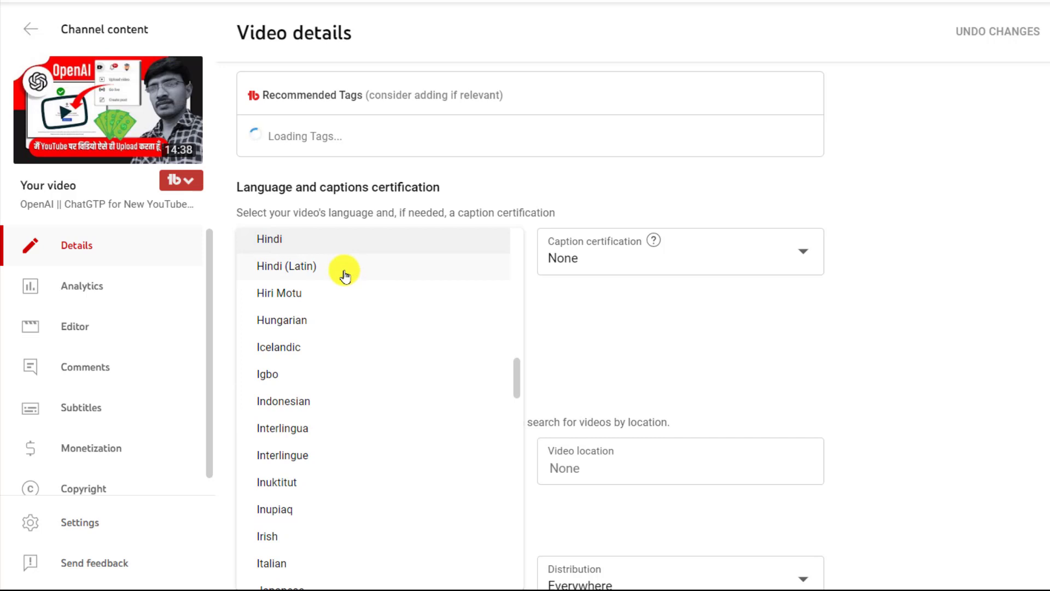
scroll(346, 275, up, 2)
click(297, 326)
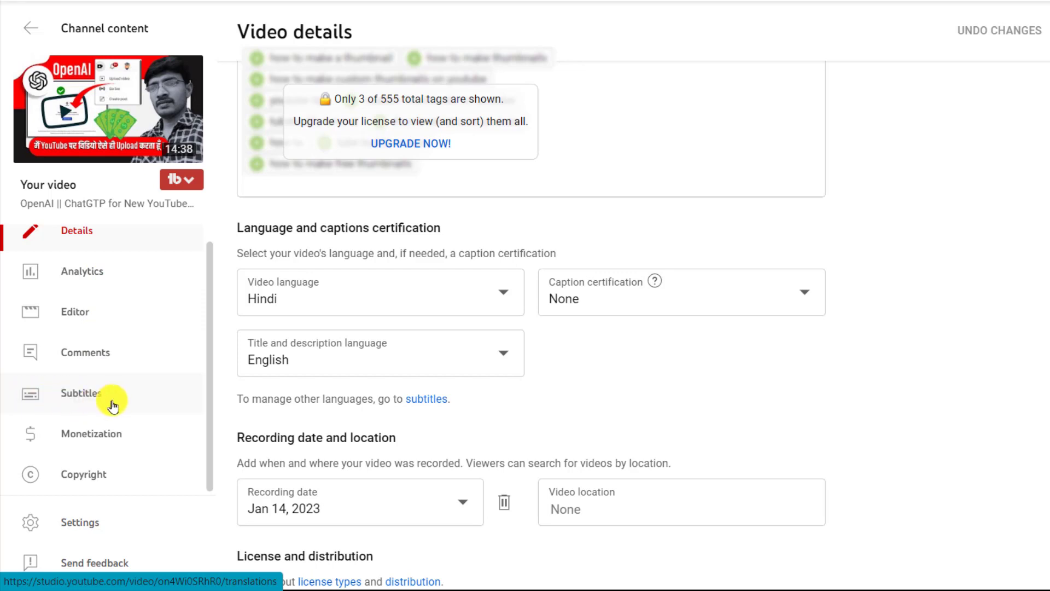
- Duplicate the video's automatic Hindi subtitles and publish the copy as its Hindi subtitles
click(81, 399)
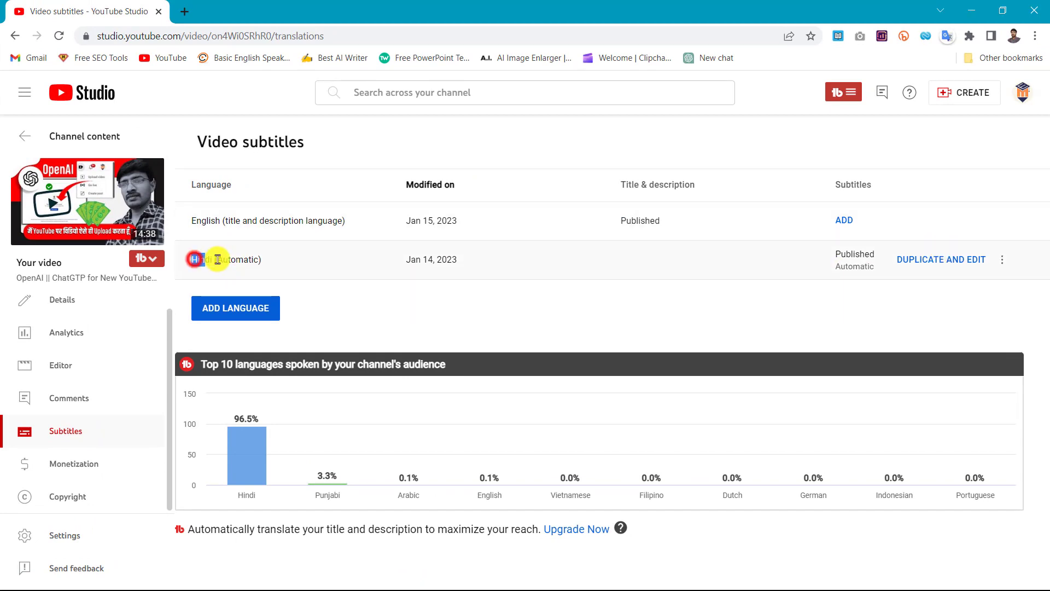
drag(217, 259, 305, 264)
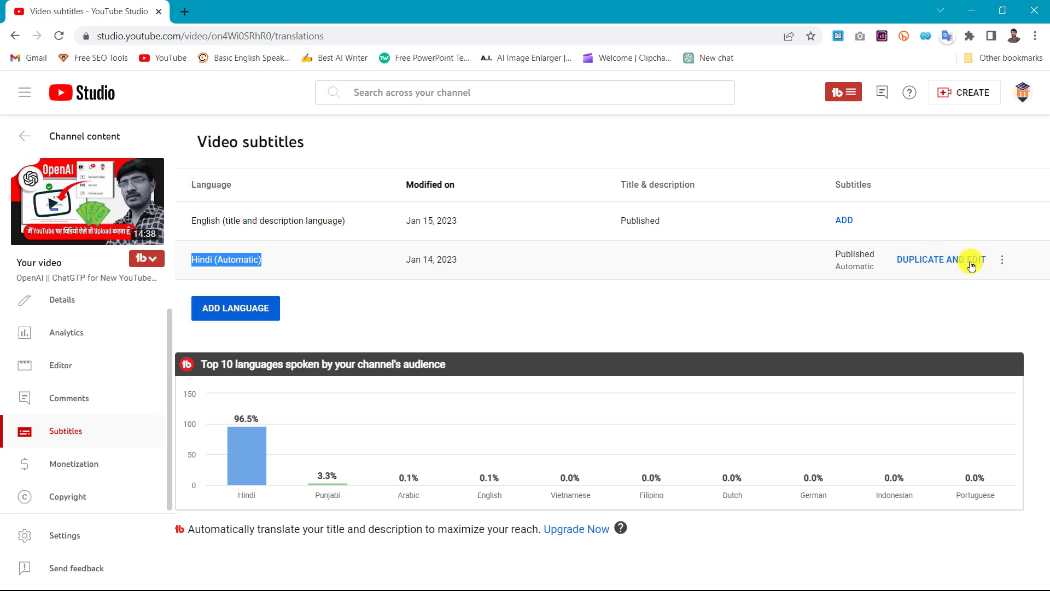
click(939, 264)
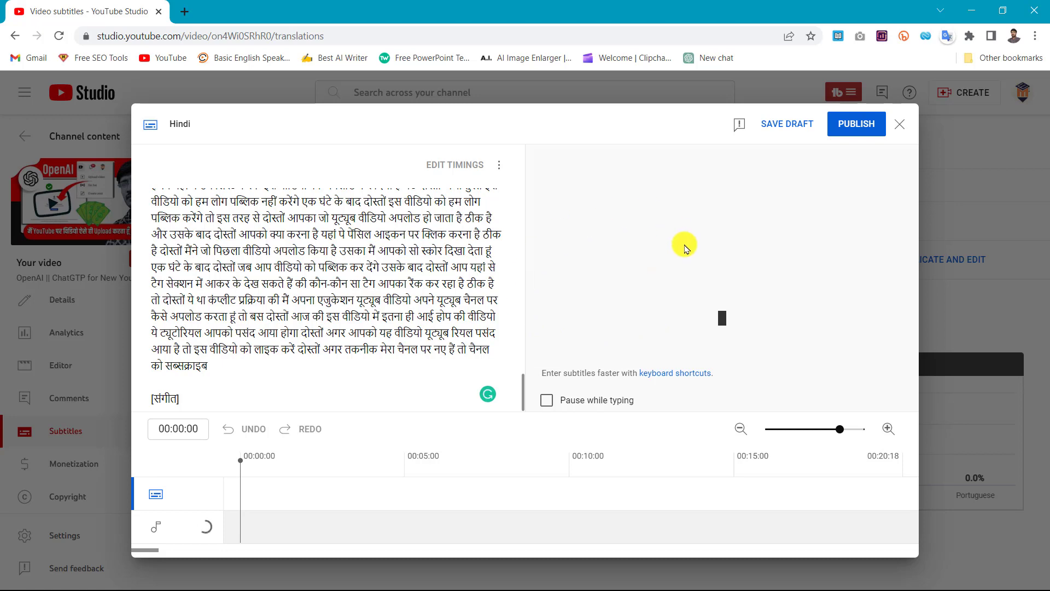
scroll(316, 274, up, 10)
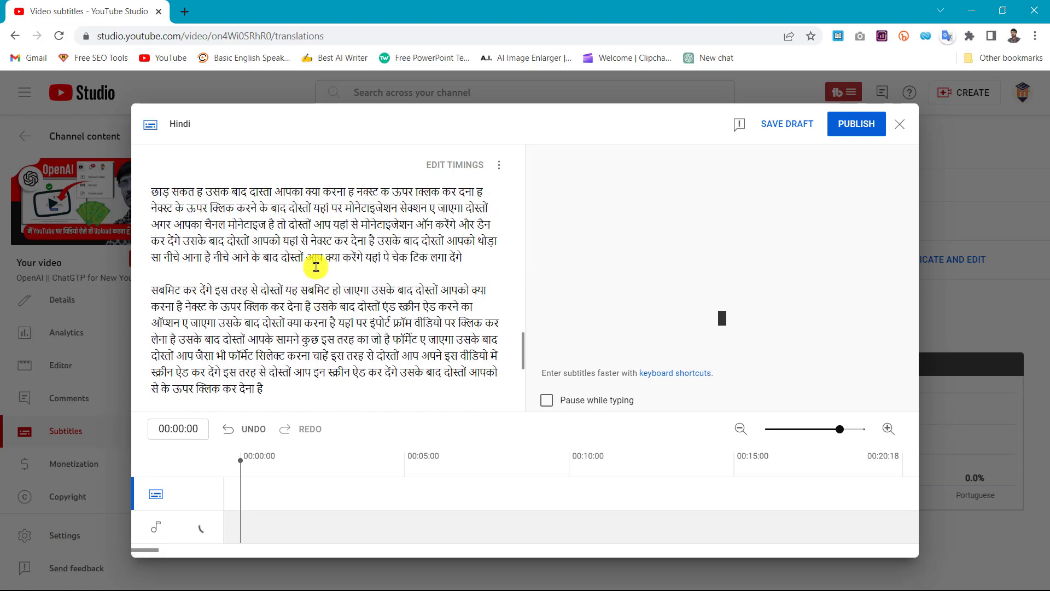
scroll(316, 267, up, 8)
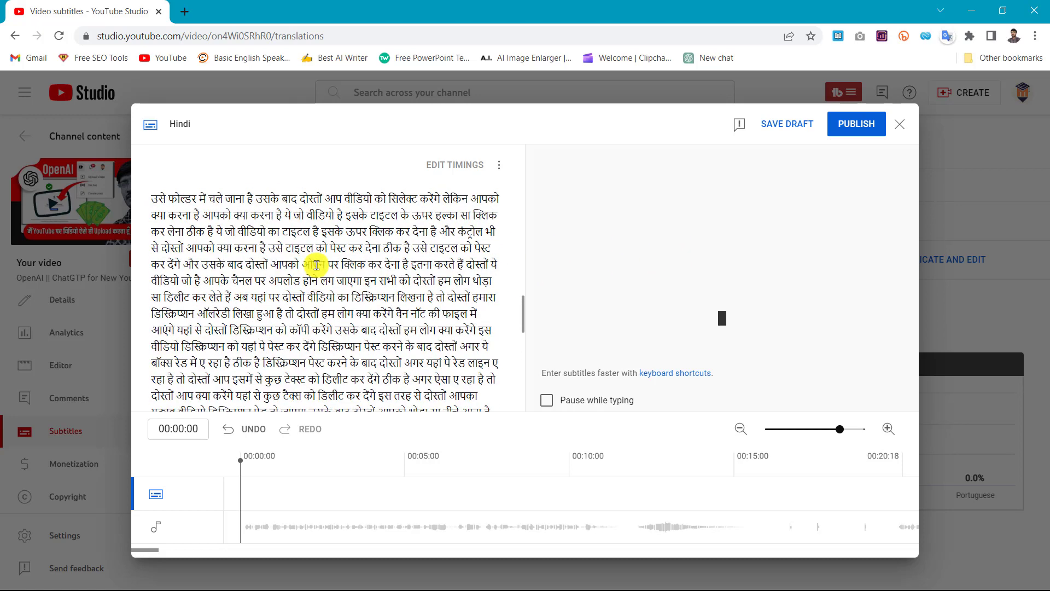
scroll(317, 267, up, 10)
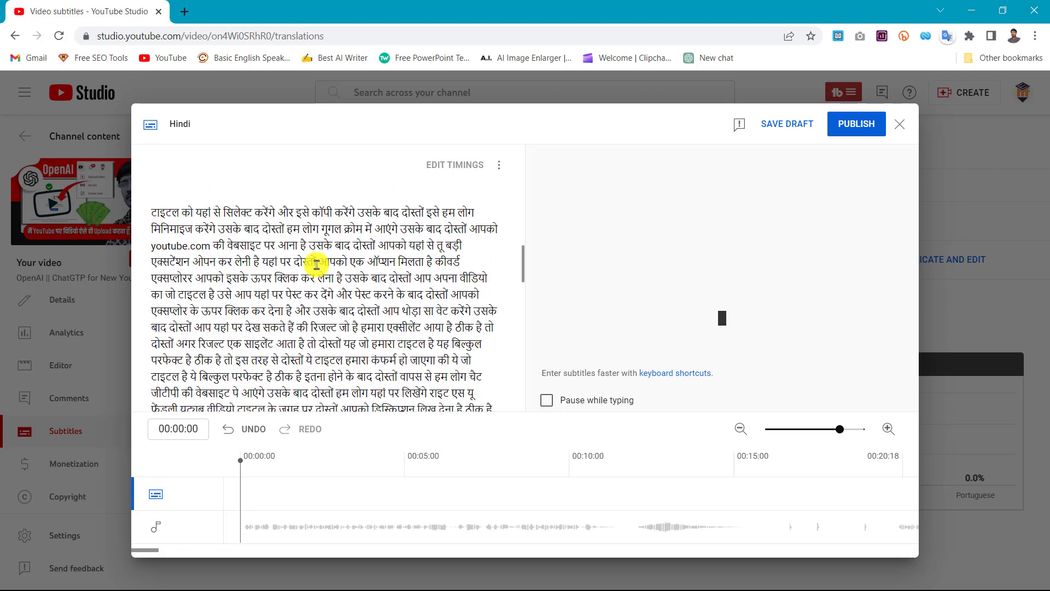
scroll(316, 266, up, 10)
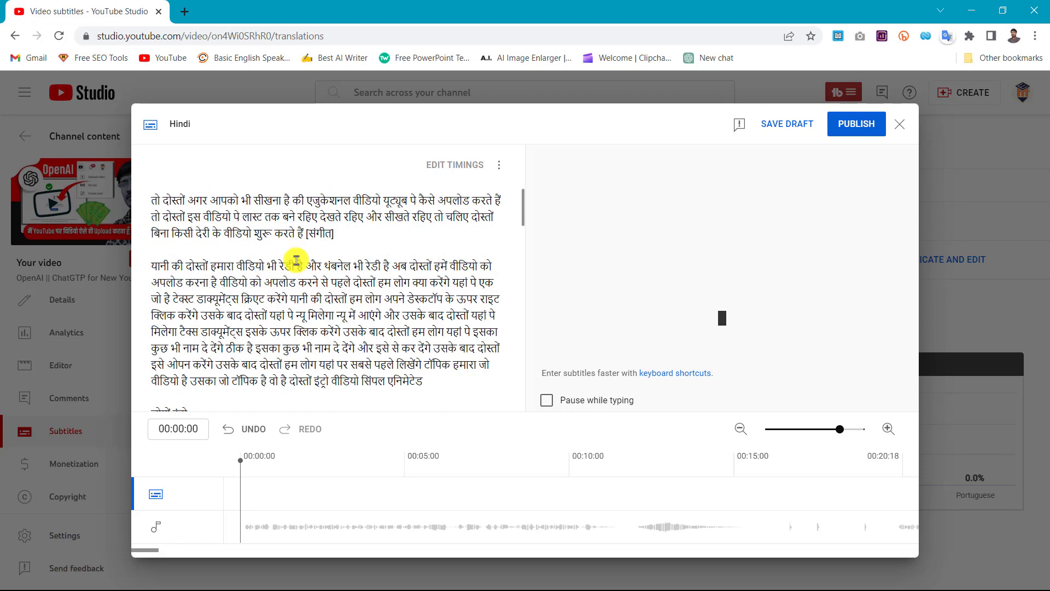
scroll(296, 260, down, 15)
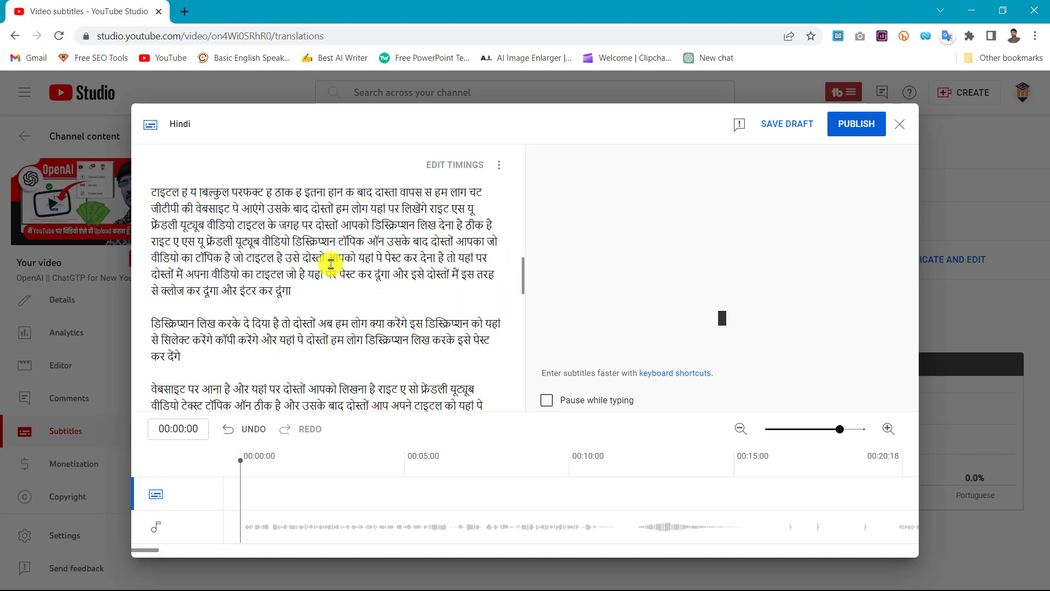
scroll(330, 264, down, 10)
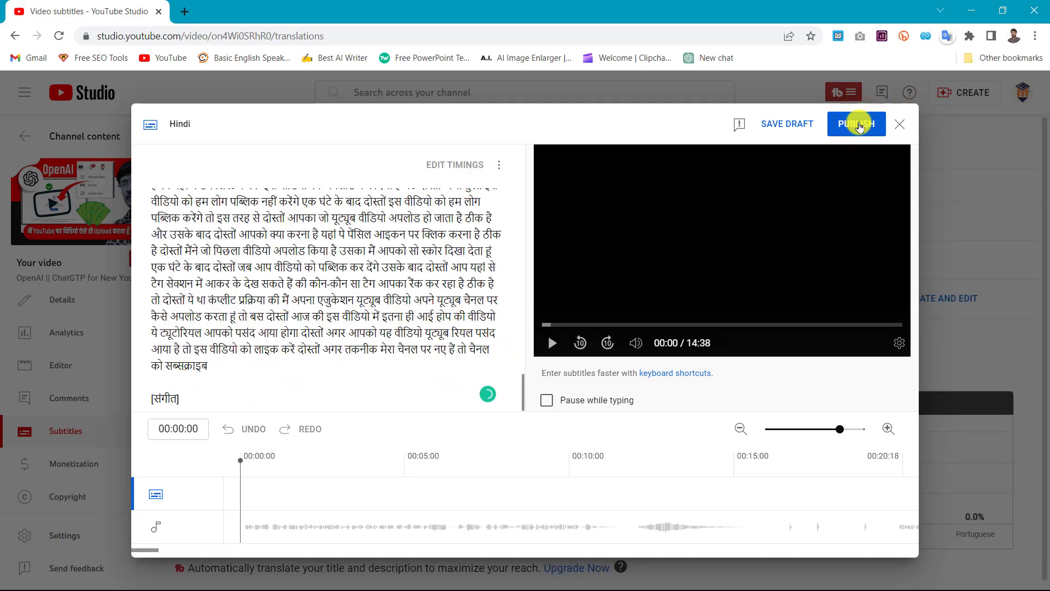
click(859, 126)
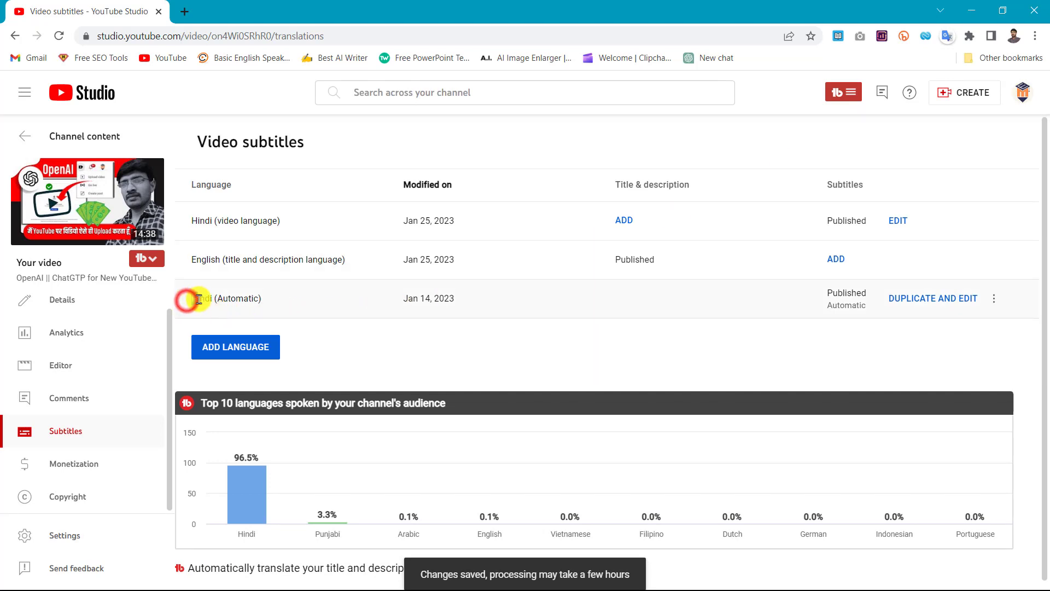
drag(187, 300, 200, 299)
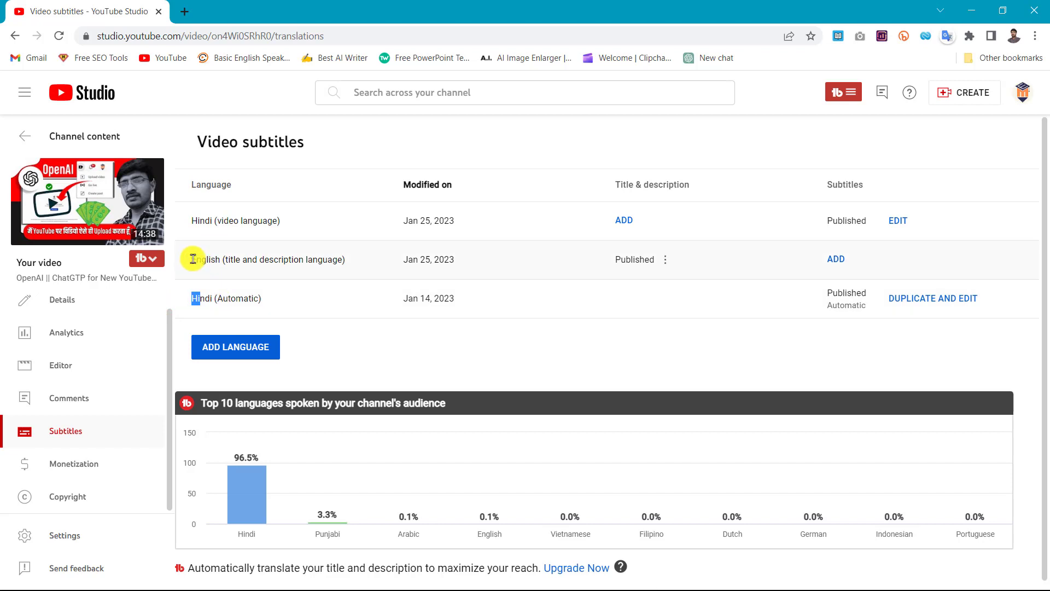
drag(192, 259, 346, 262)
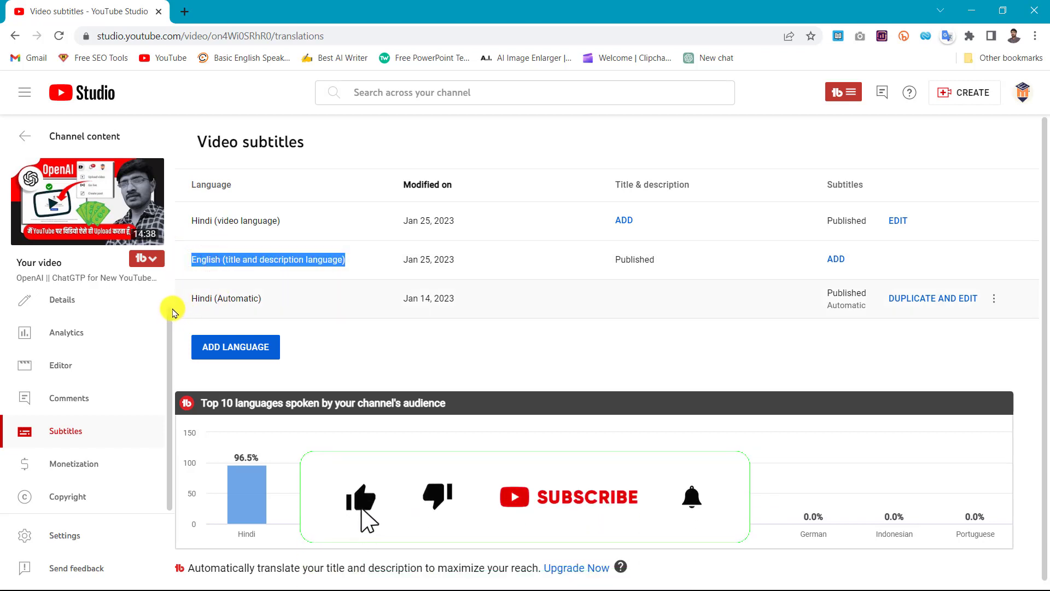
drag(187, 300, 293, 296)
click(927, 300)
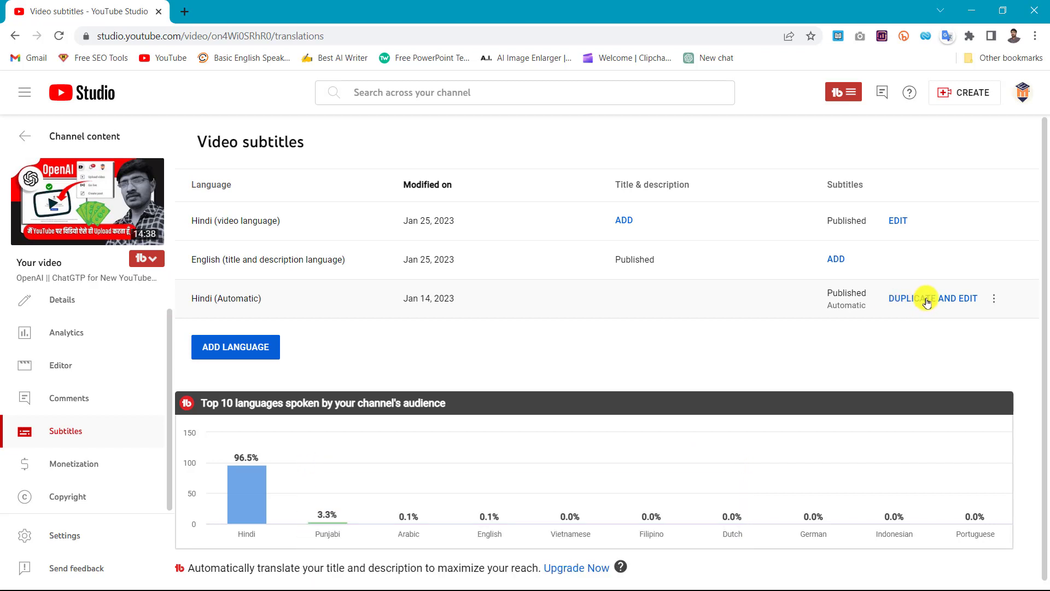
drag(194, 223, 508, 227)
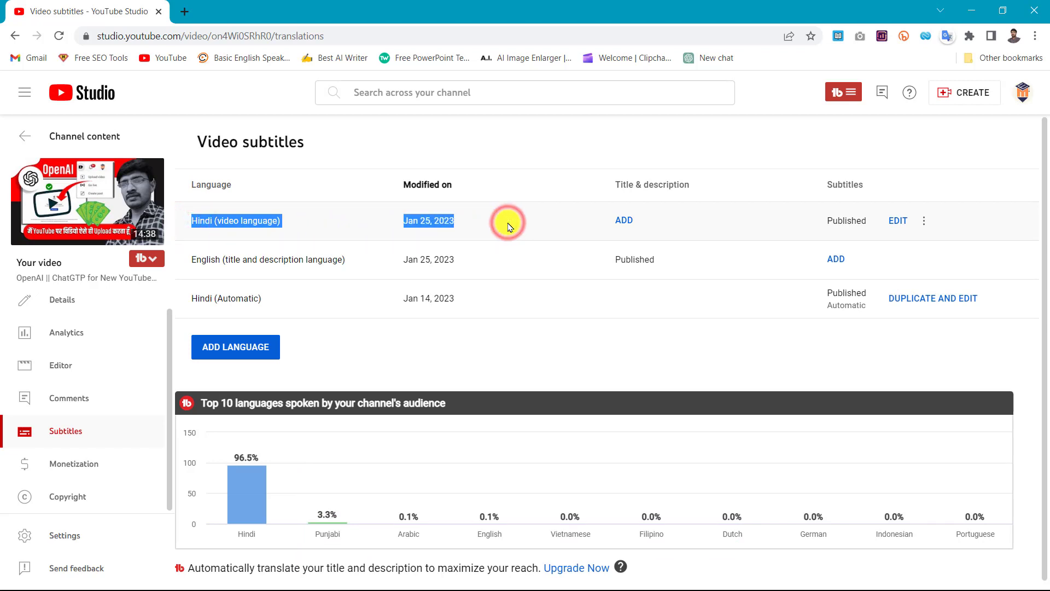
click(504, 220)
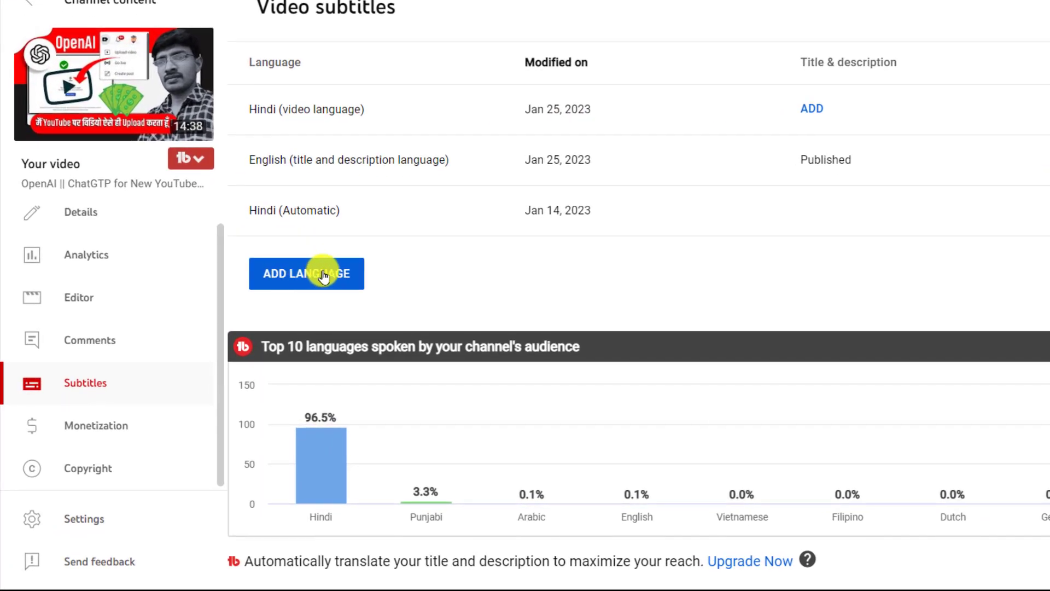
- Add English (United States) as a language in the video's subtitles list
click(323, 275)
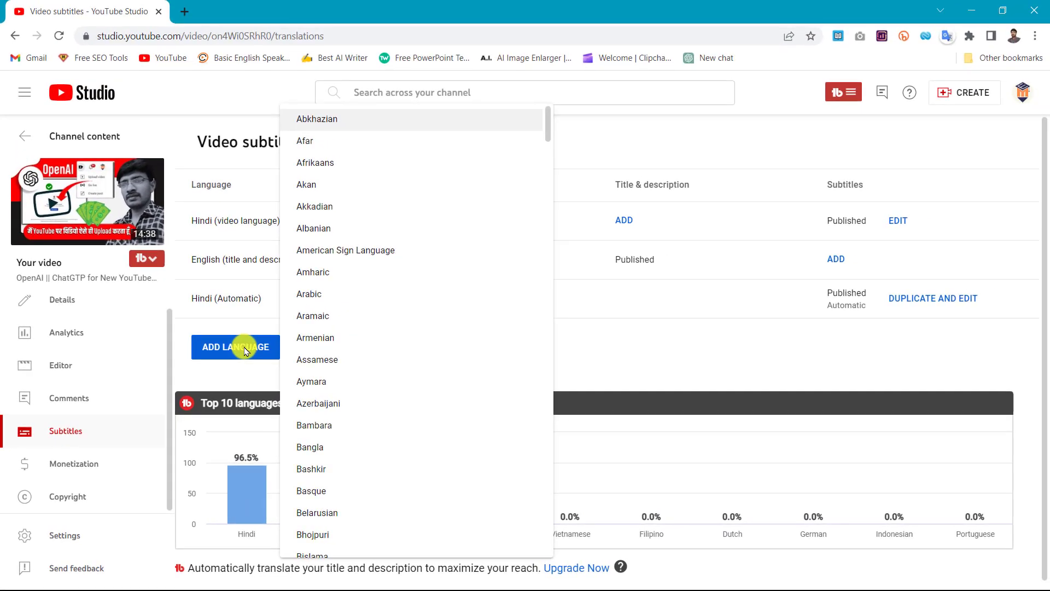
scroll(394, 213, down, 4)
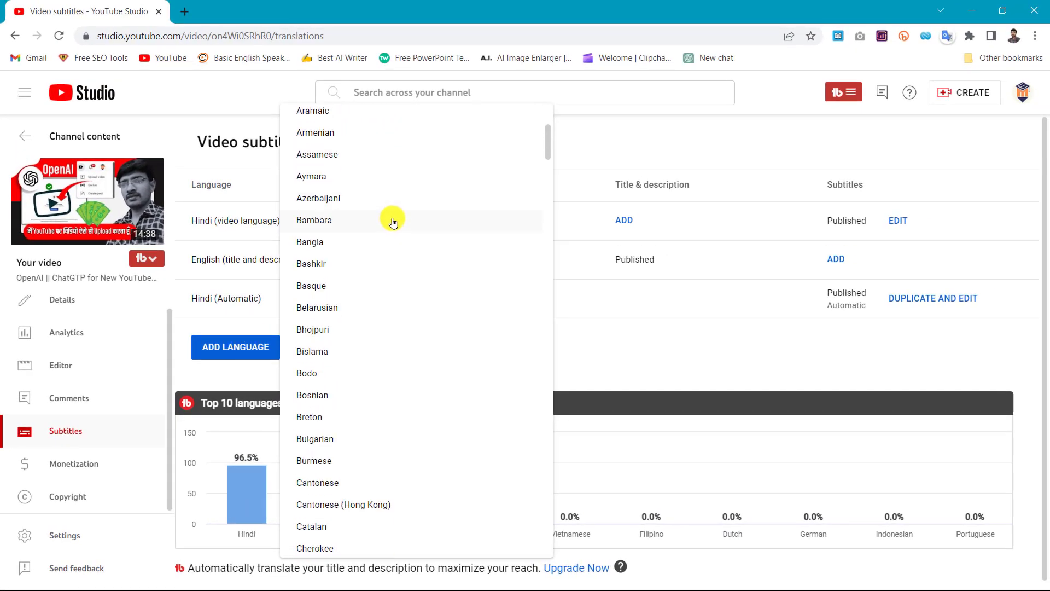
scroll(393, 221, down, 6)
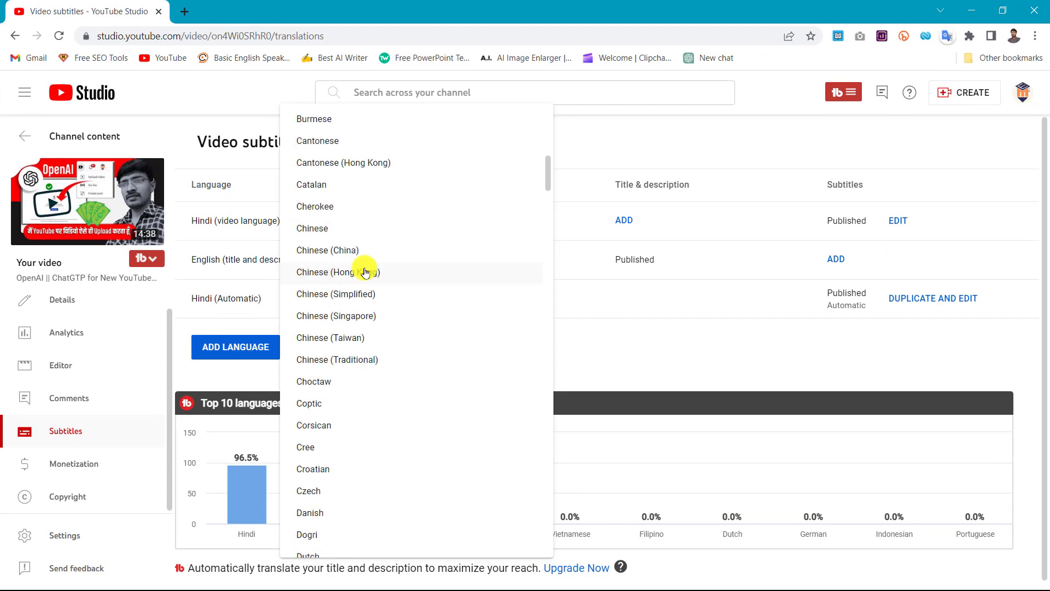
scroll(363, 276, down, 6)
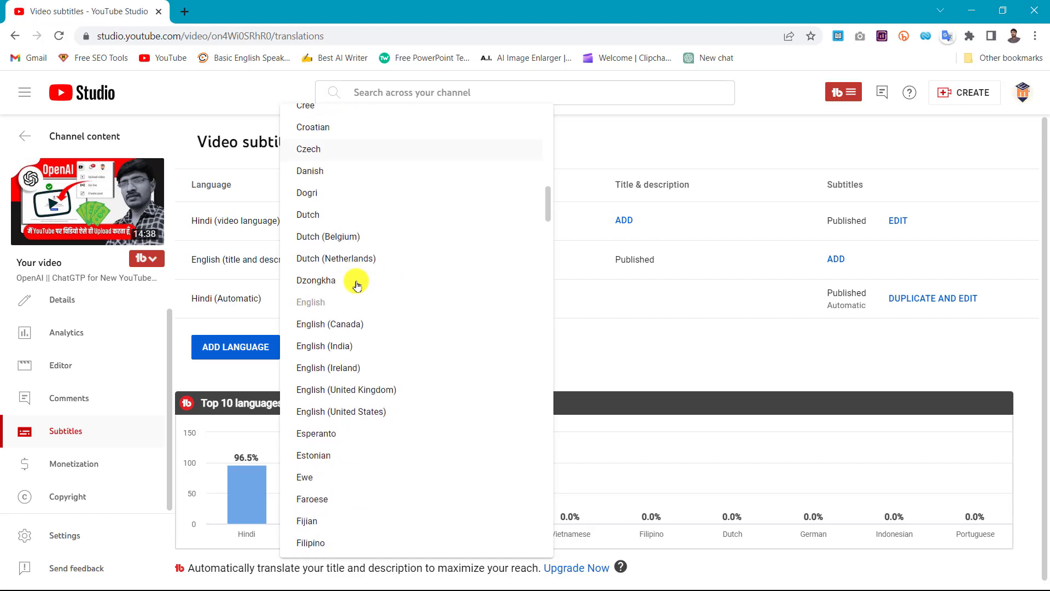
scroll(358, 285, down, 3)
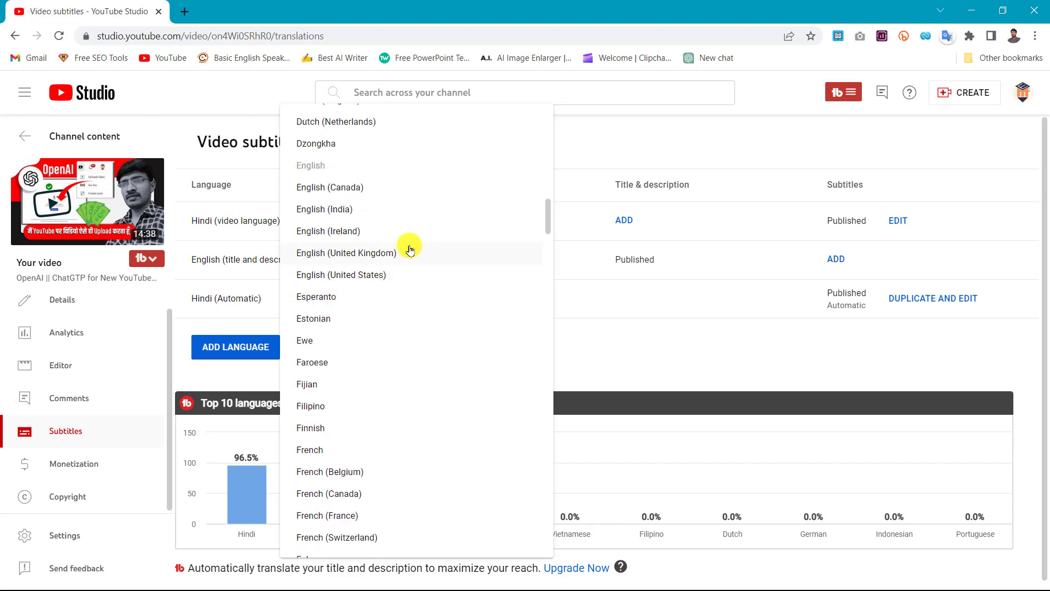
click(328, 275)
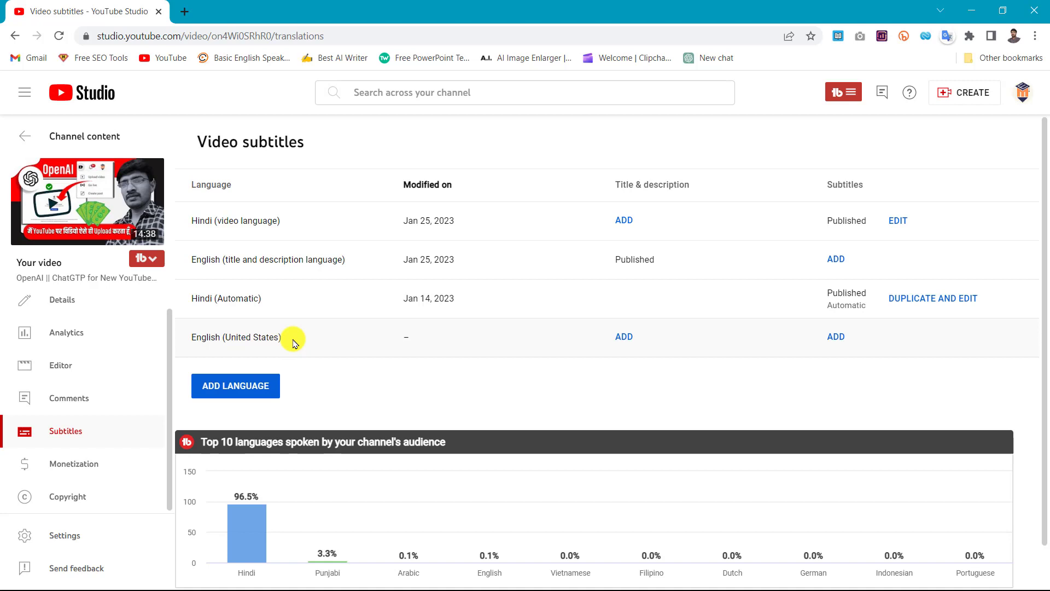
- Add Punjabi as another language in the video's subtitles list
click(227, 393)
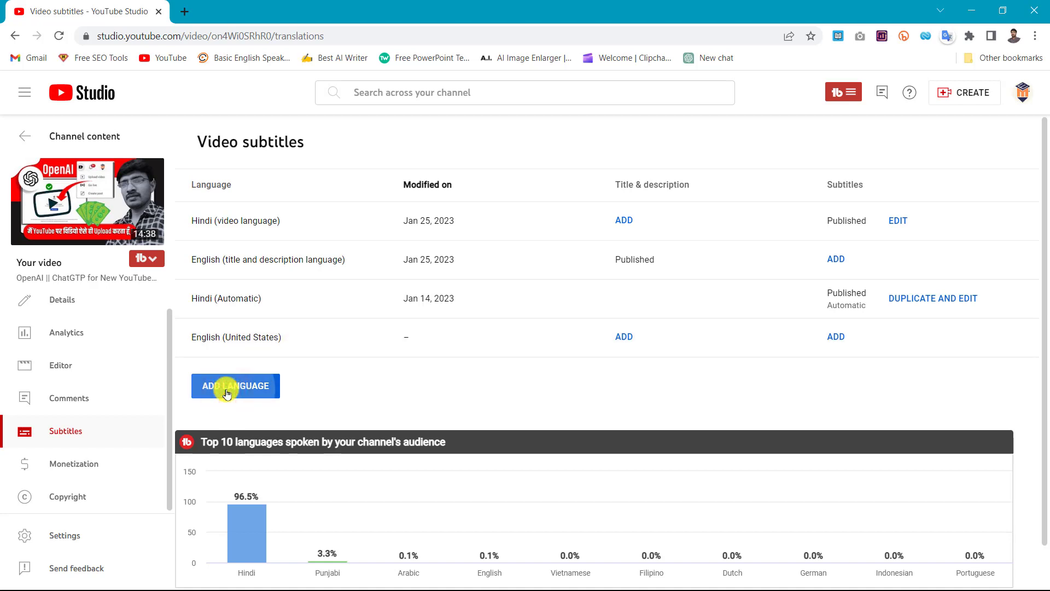
scroll(381, 312, down, 3)
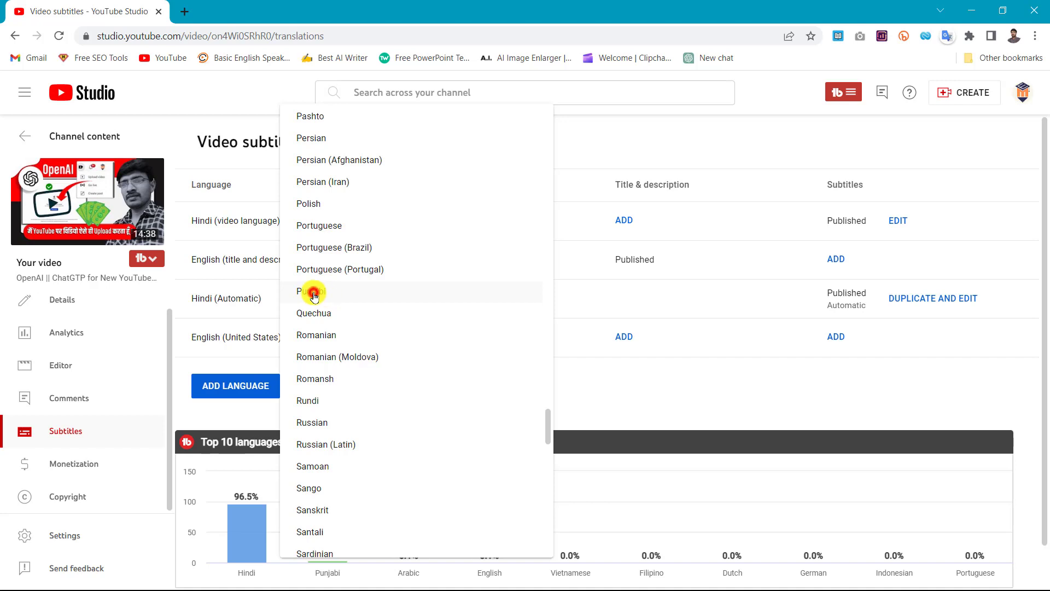
click(313, 295)
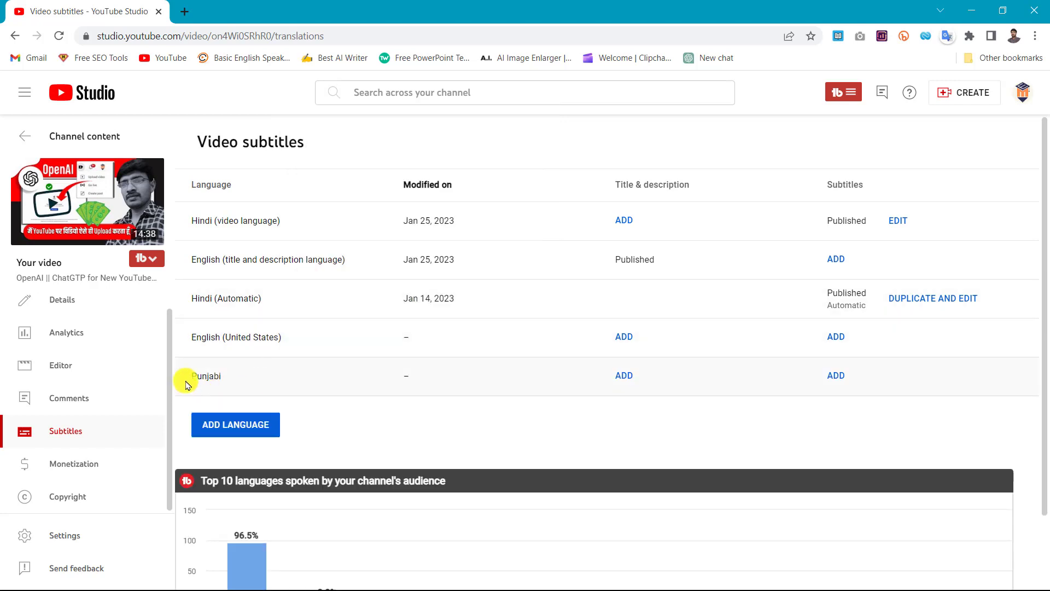
drag(186, 374, 258, 369)
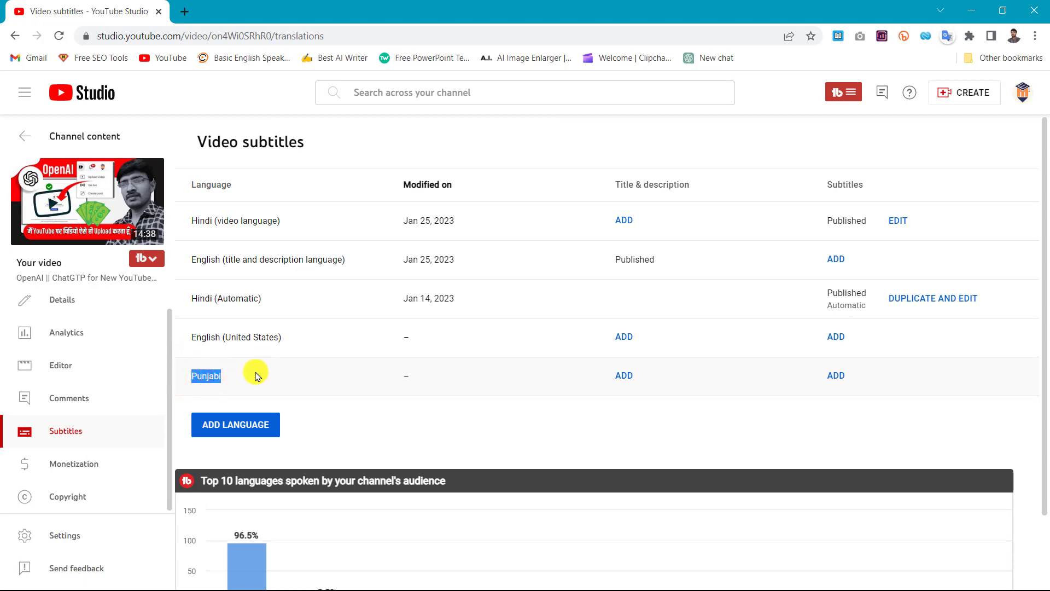
click(255, 375)
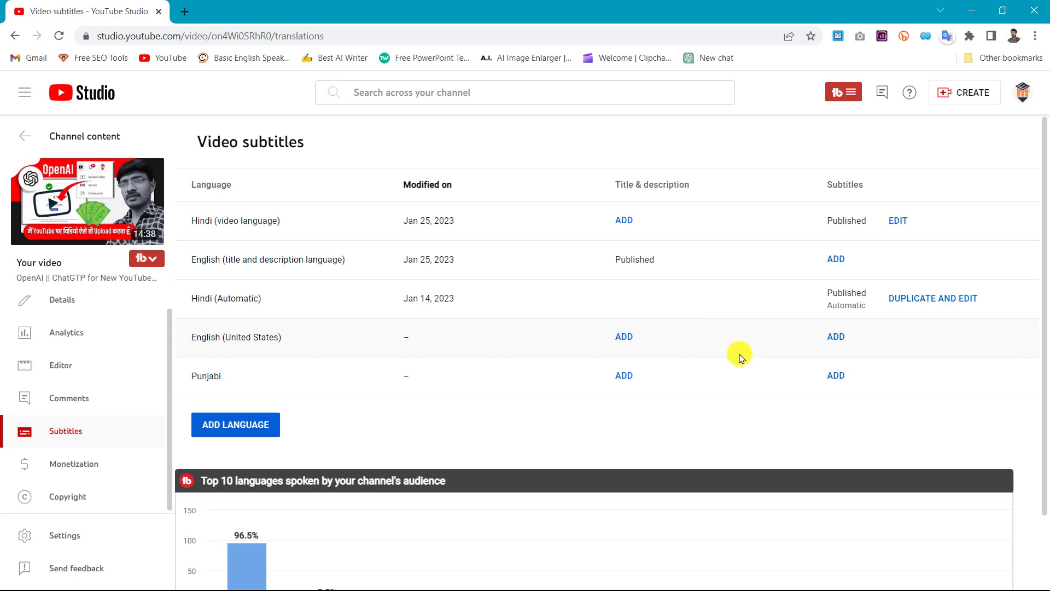
- Add auto-translated English (United States) subtitles to the video, review the translated captions and publish them
click(841, 339)
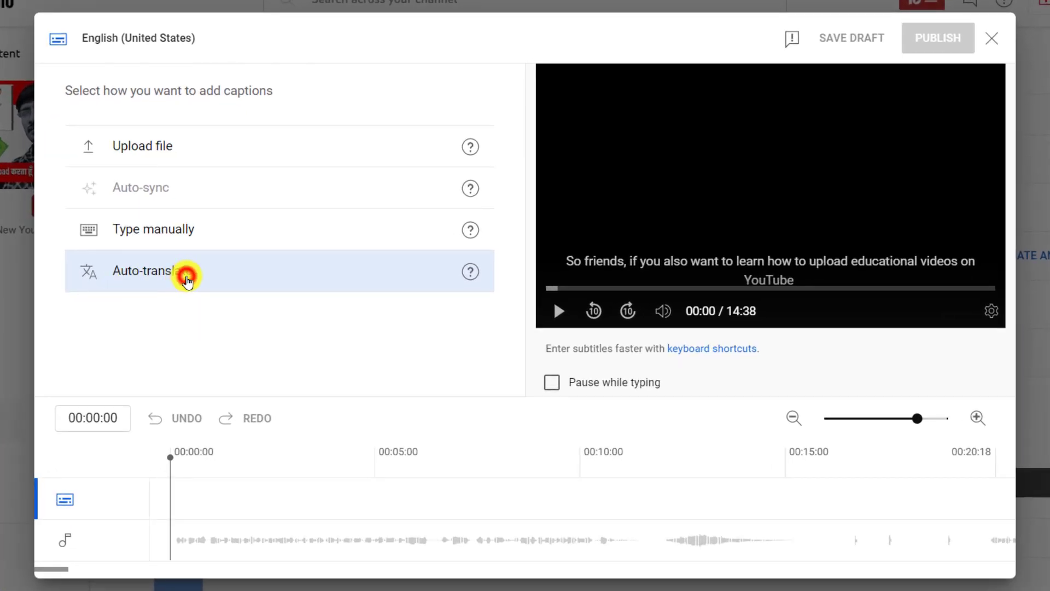
click(186, 273)
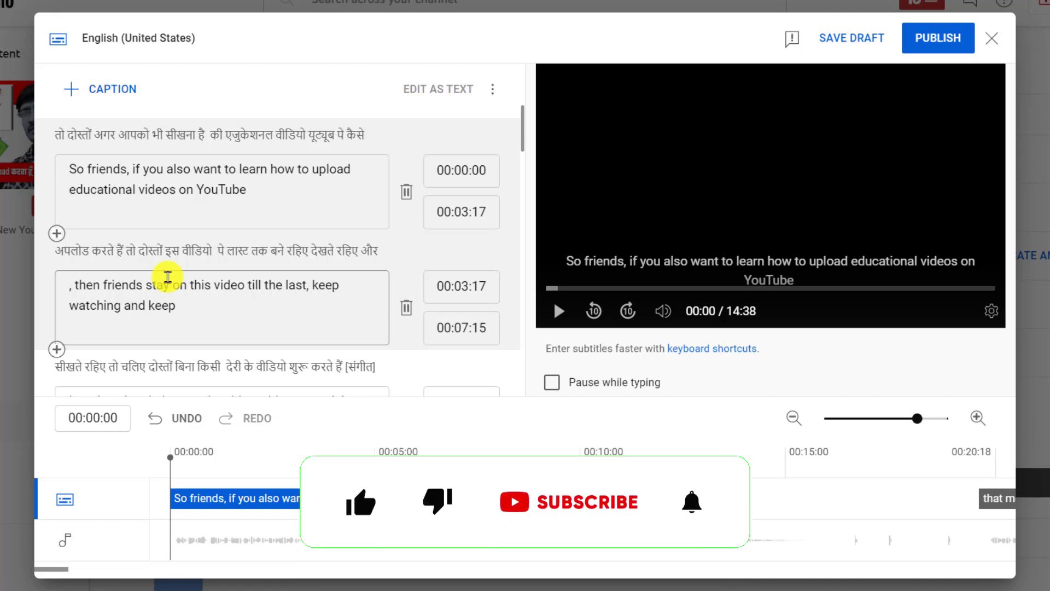
scroll(168, 276, down, 2)
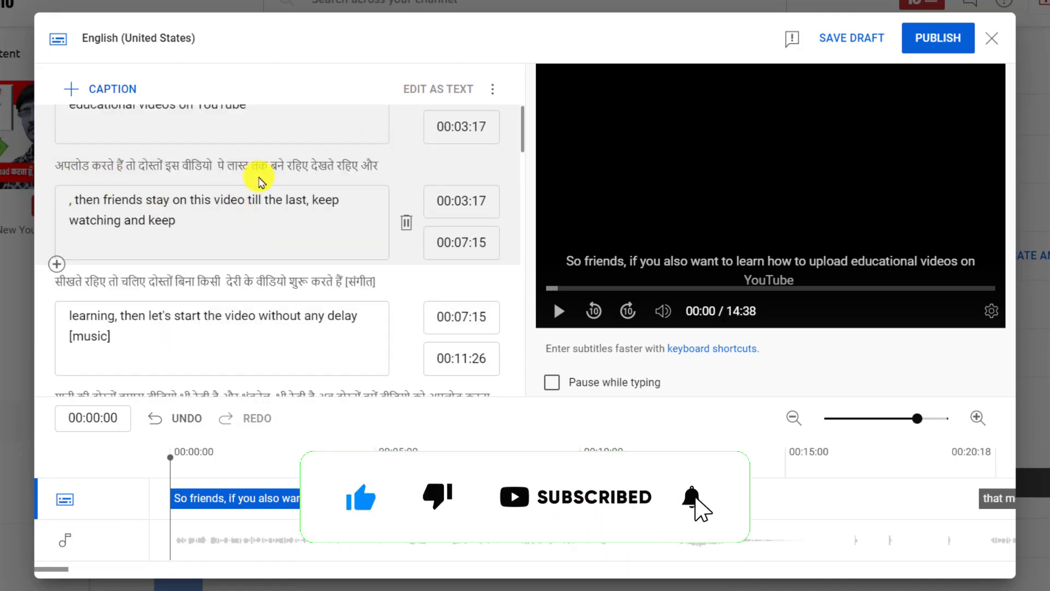
scroll(227, 309, down, 4)
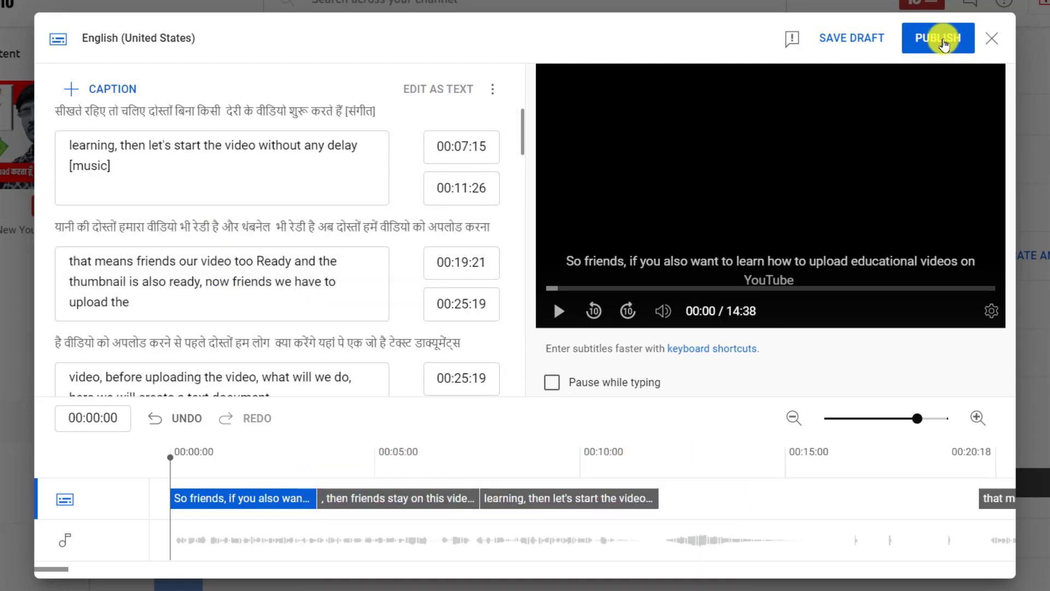
click(945, 47)
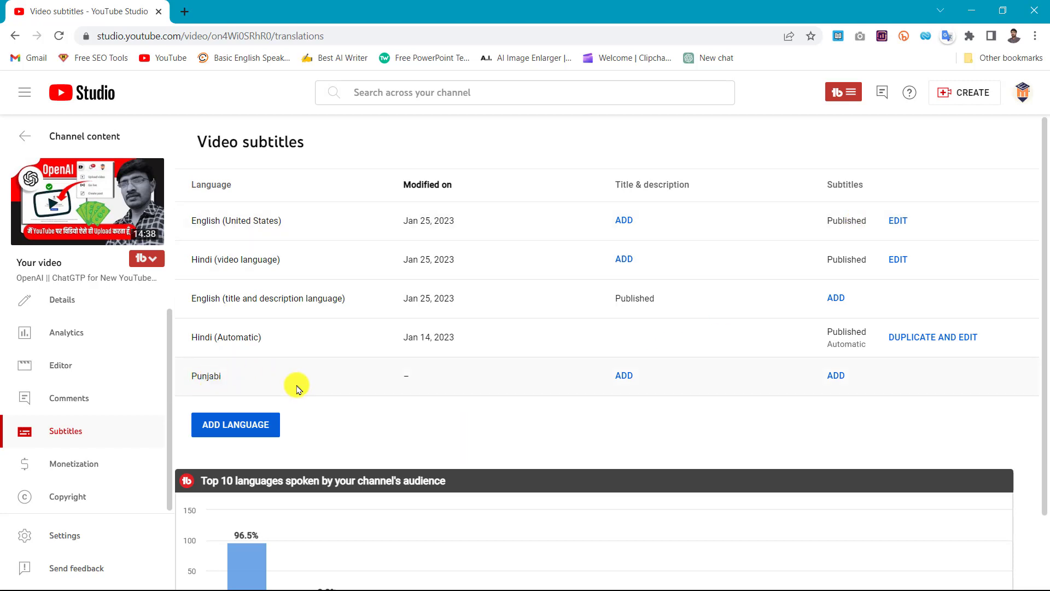
- Create the video's Punjabi subtitles with Auto-translate and publish them
click(840, 377)
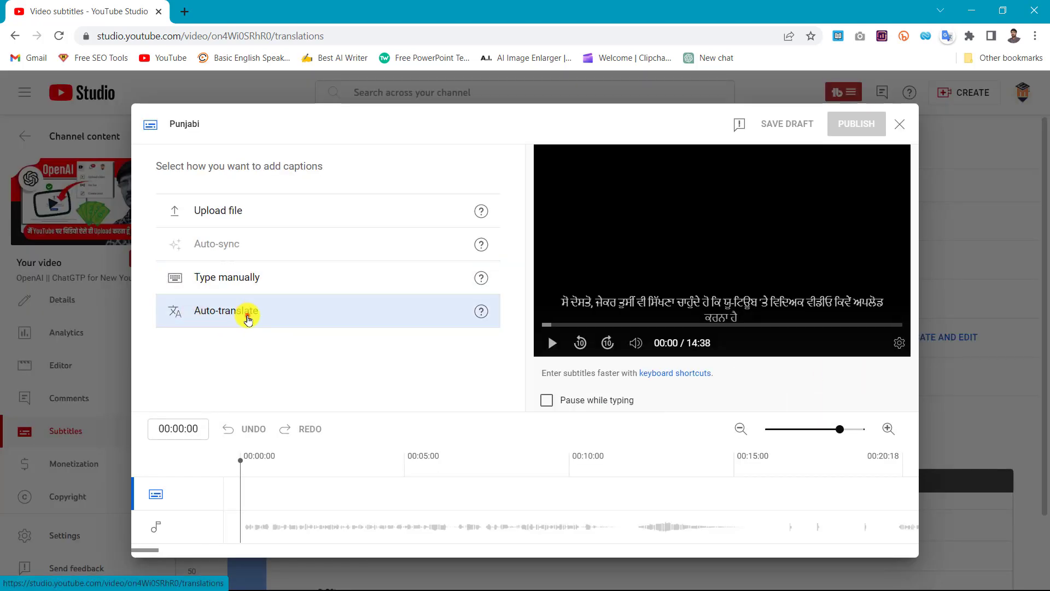
click(248, 318)
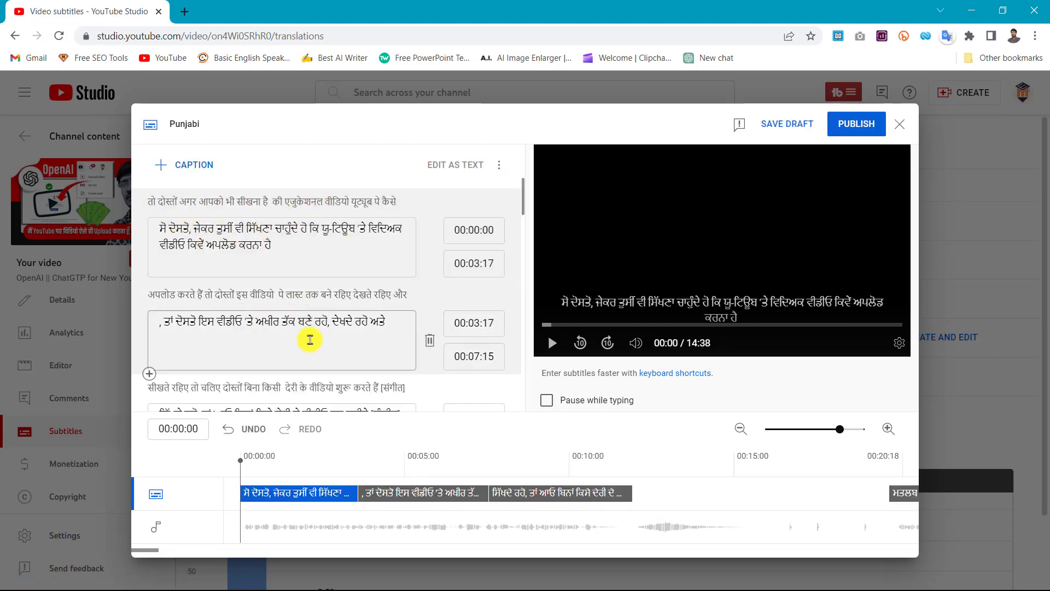
scroll(320, 339, down, 1)
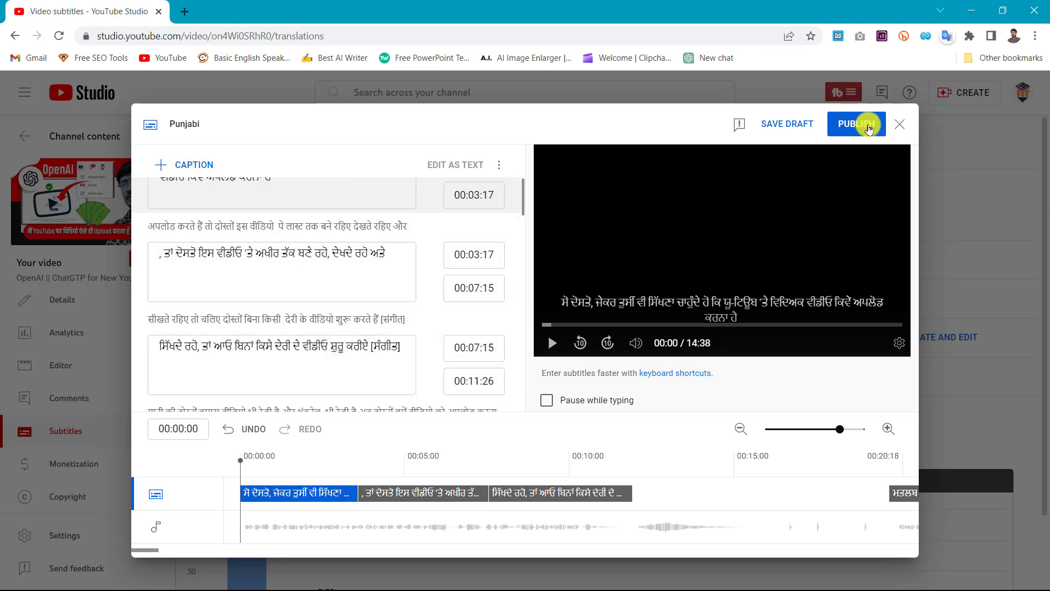
click(868, 127)
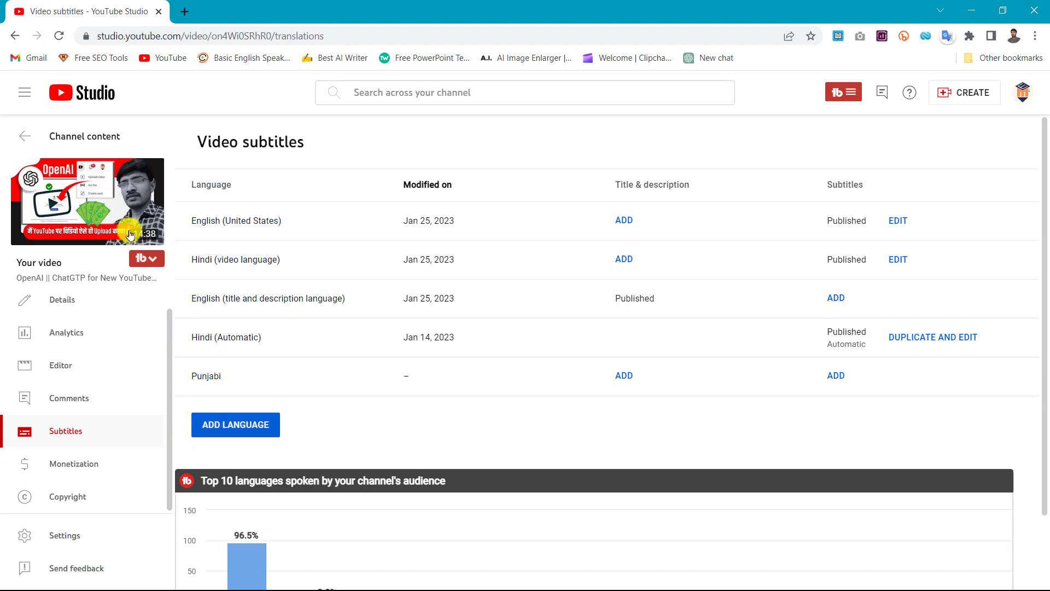
- Open the video's YouTube watch page and switch the playback subtitles to Punjabi to check them
click(85, 202)
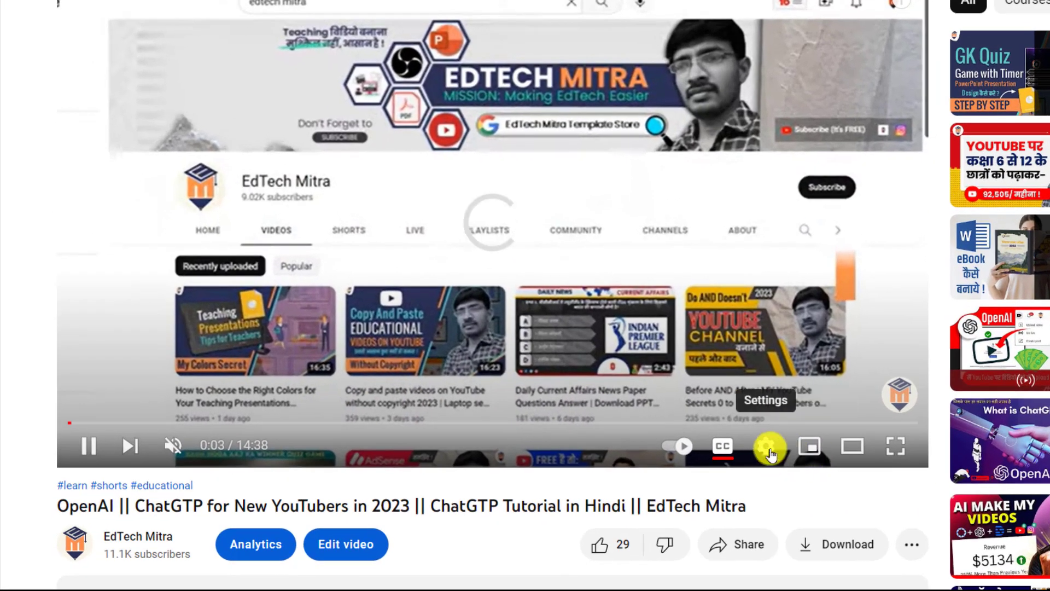
click(767, 449)
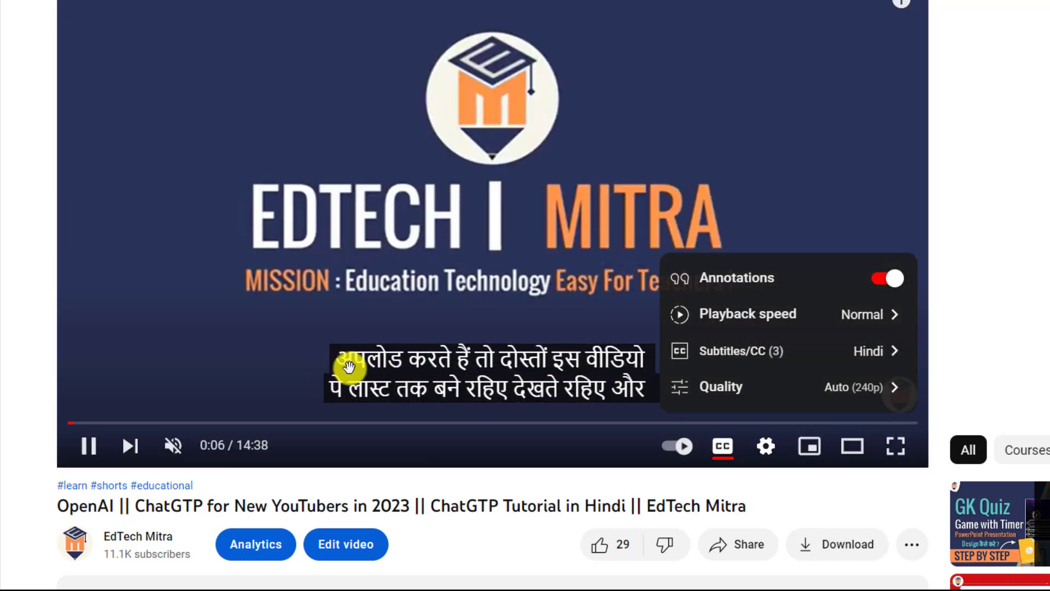
click(884, 349)
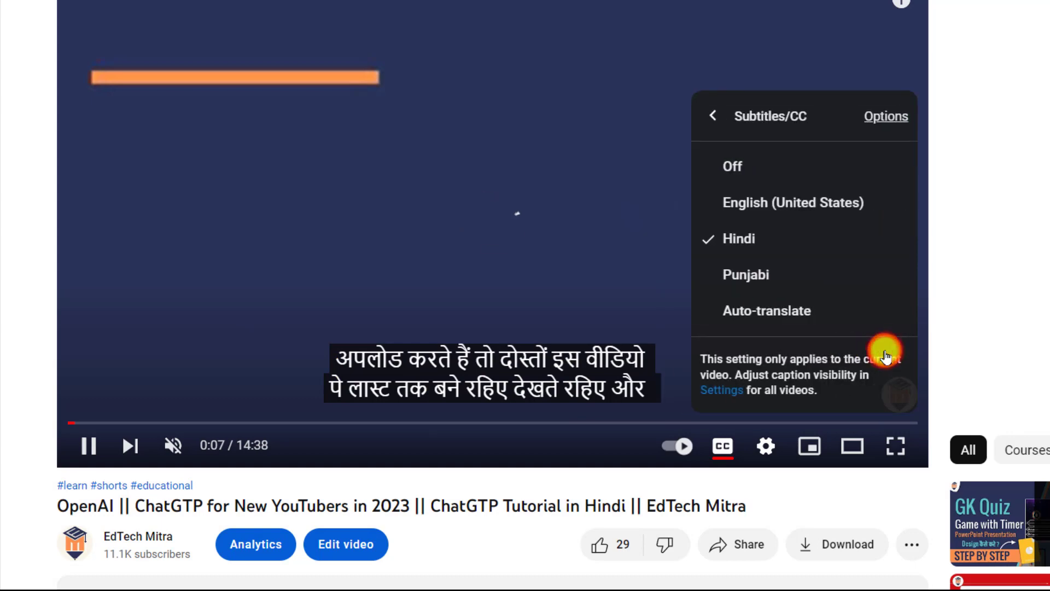
click(746, 272)
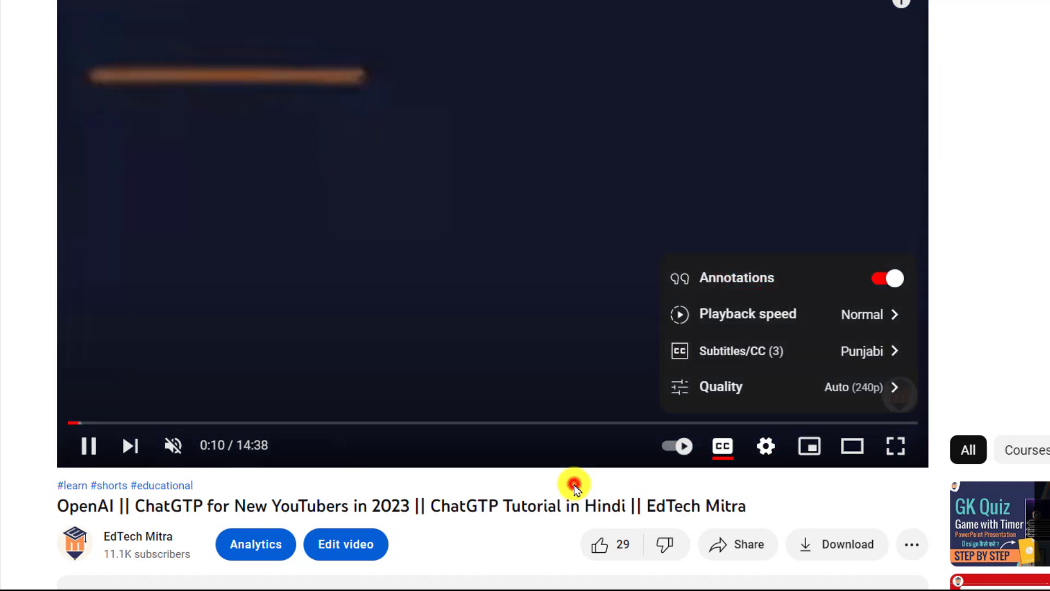
click(572, 486)
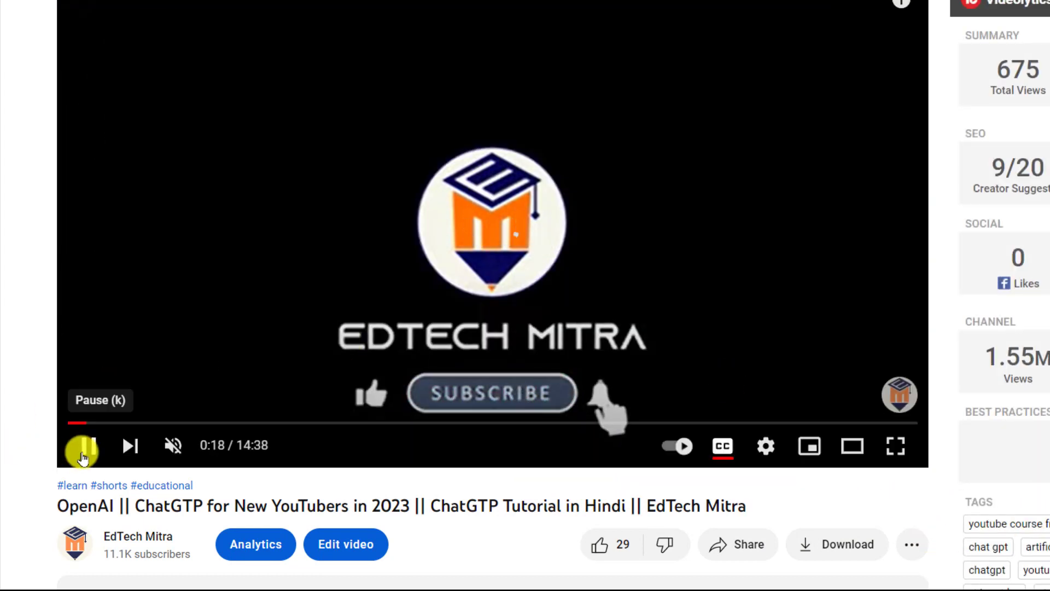
click(83, 453)
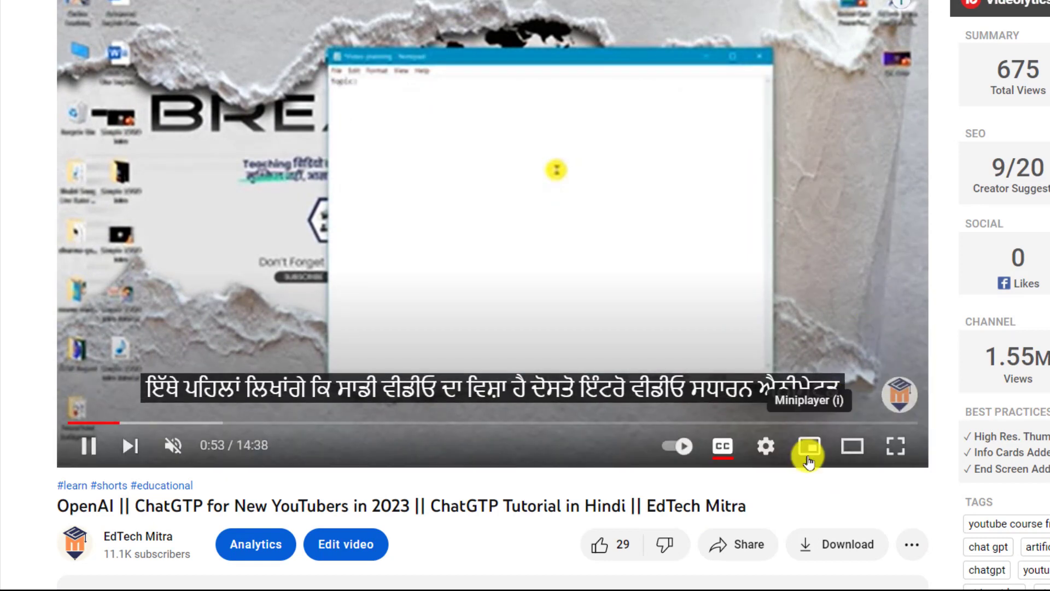
- Switch the playing video's subtitles to English (United States) to check that translation
click(767, 449)
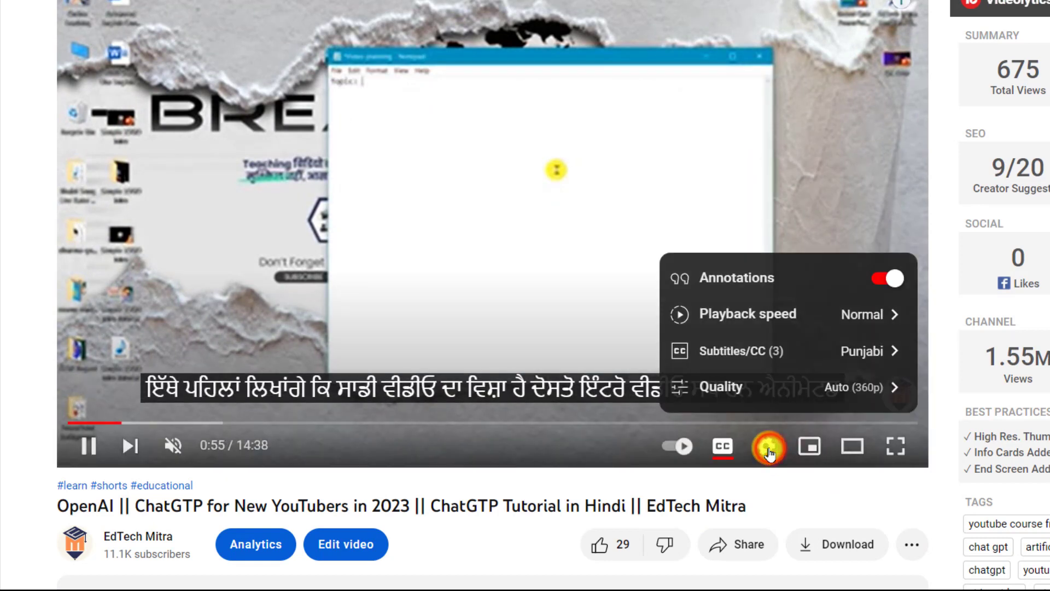
click(886, 353)
click(745, 204)
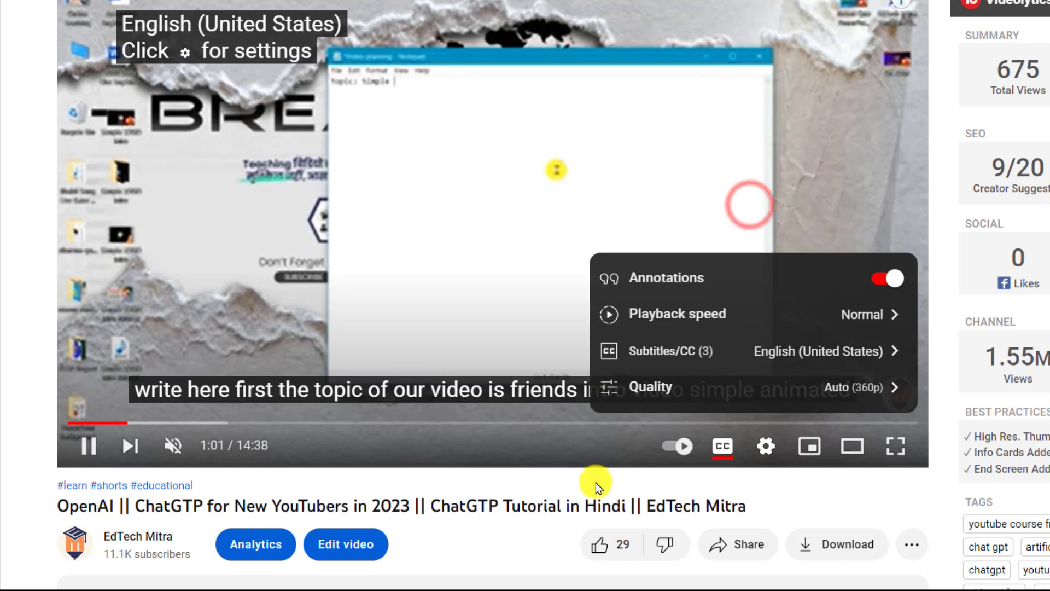
click(596, 482)
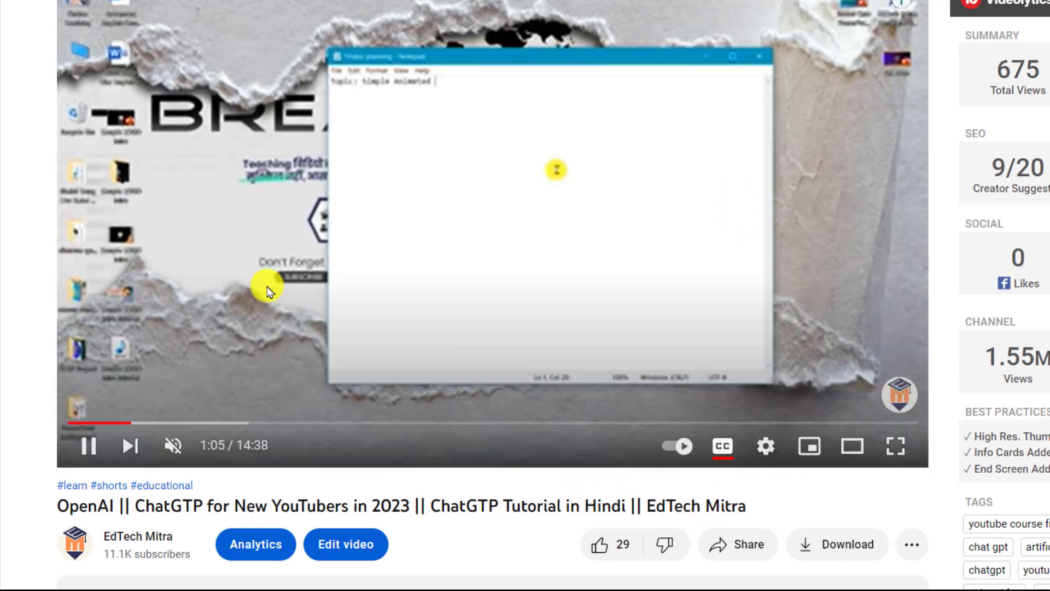
click(82, 451)
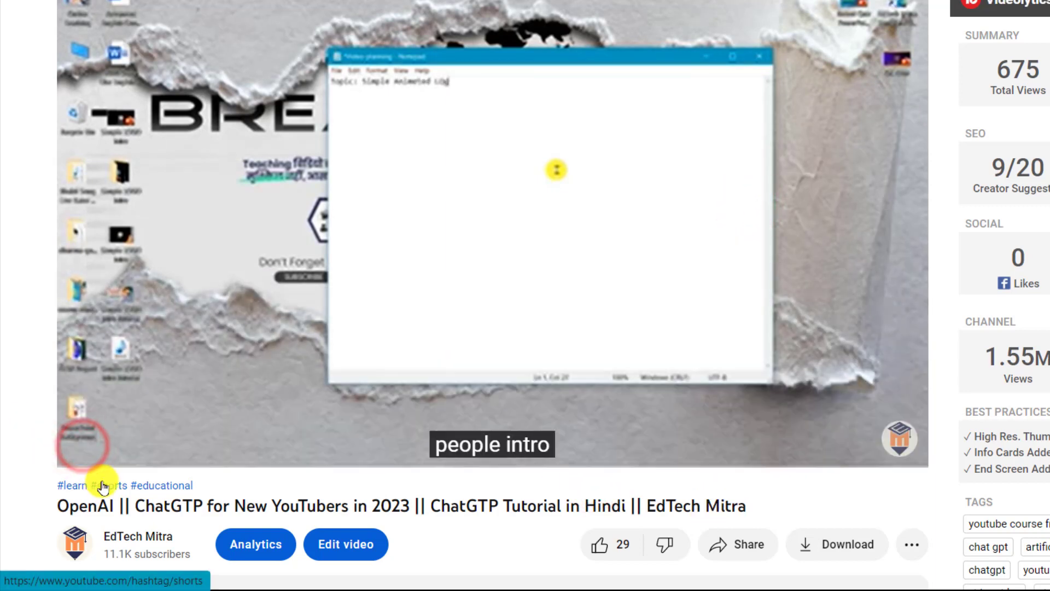